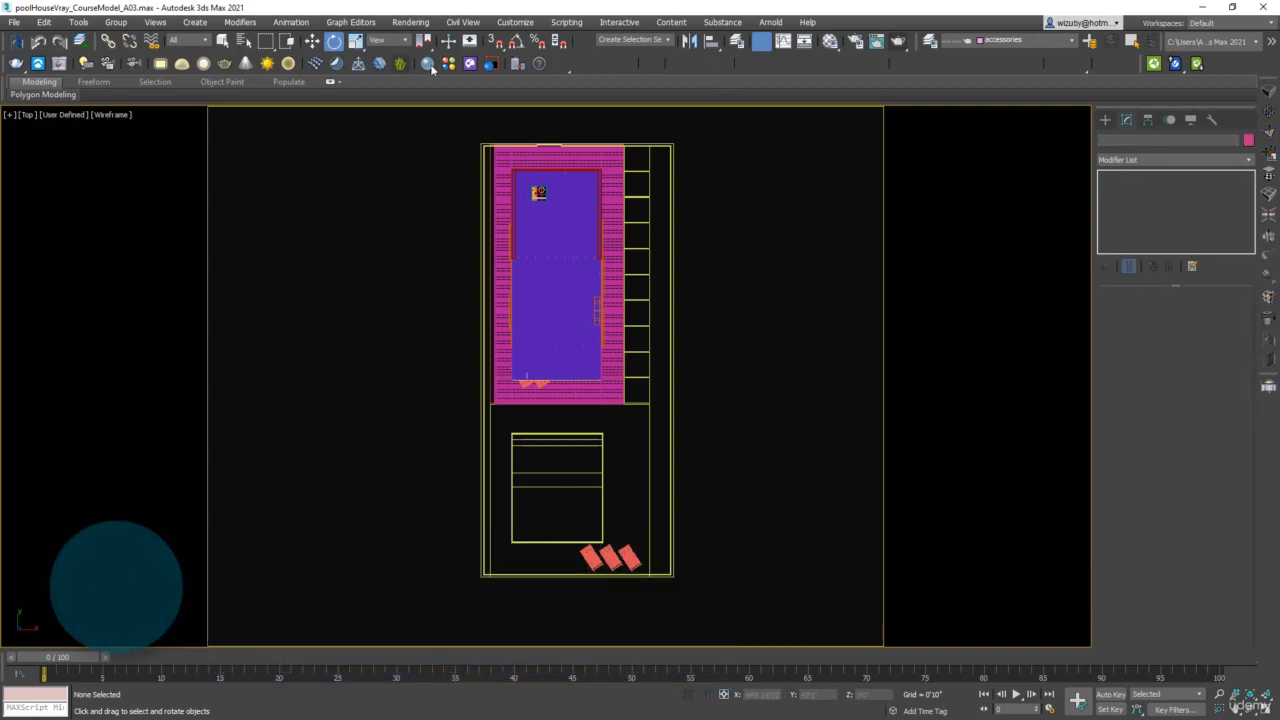
Browse the Chaos Cosmos lighting and HDRI assets, and import the Day 029 HDRI from the Day category into the scene
left_click(469, 63)
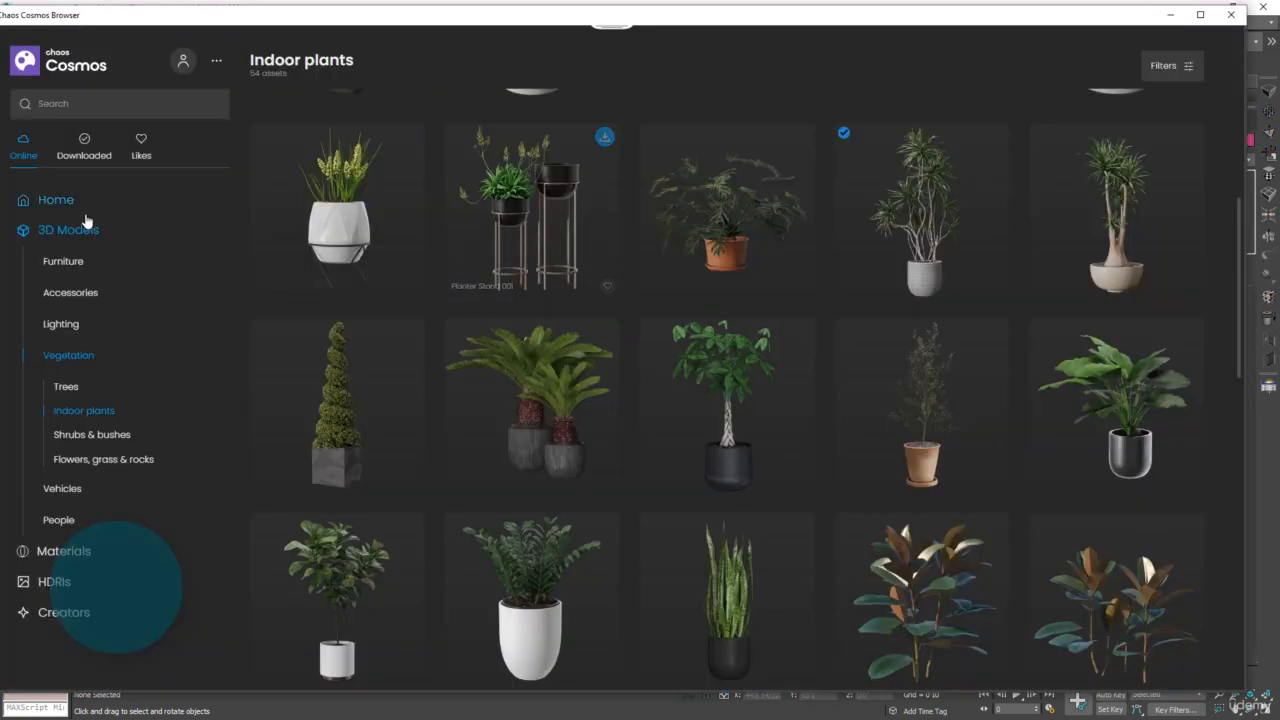
left_click(60, 324)
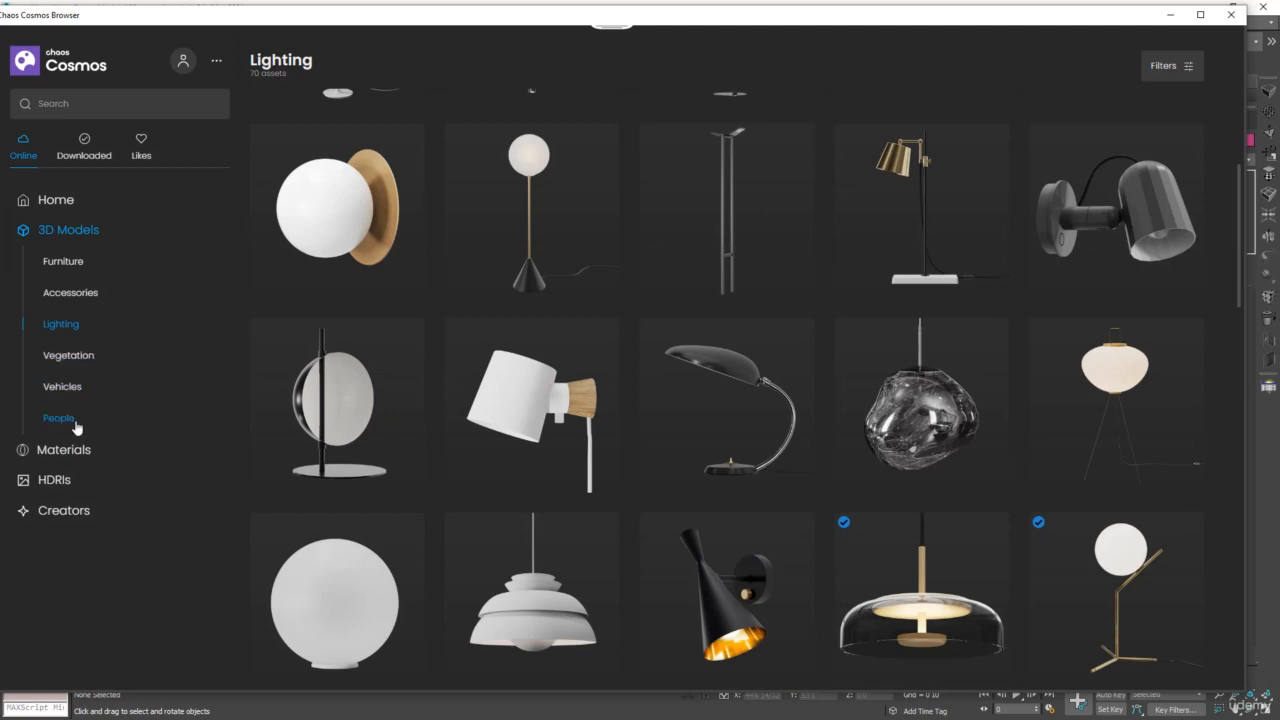
left_click(60, 482)
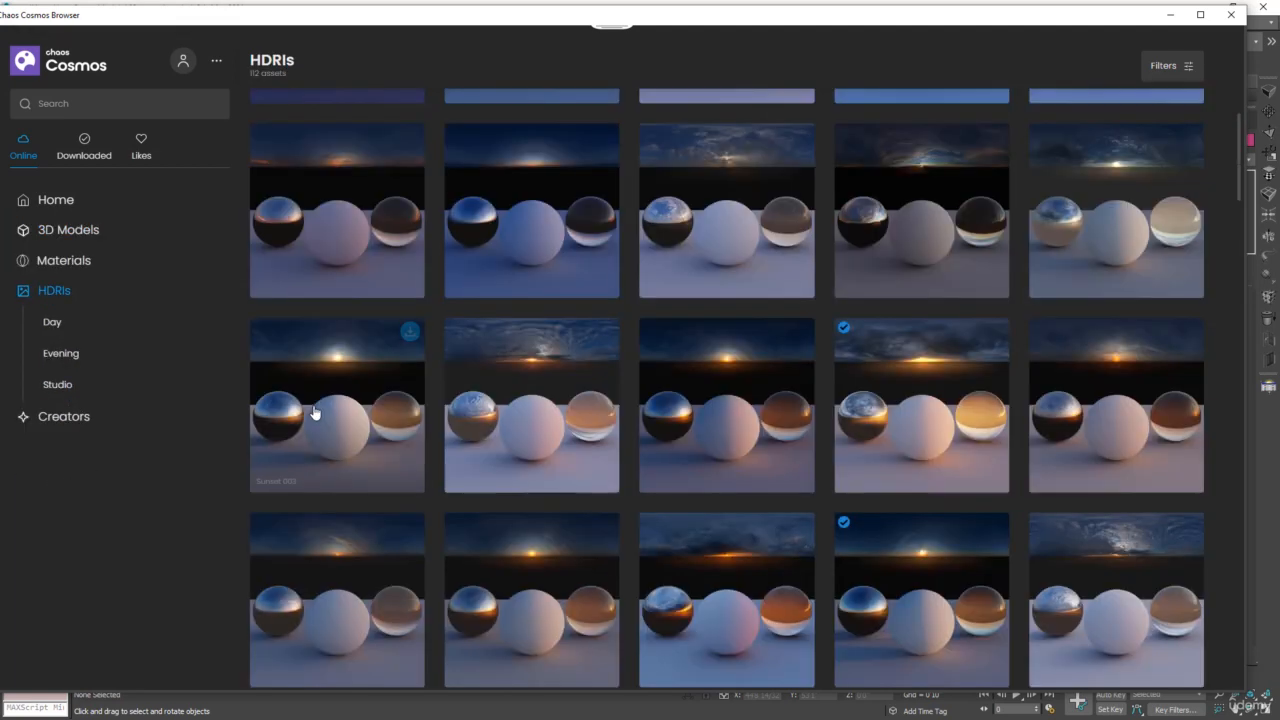
scroll(817, 410, "down", 5)
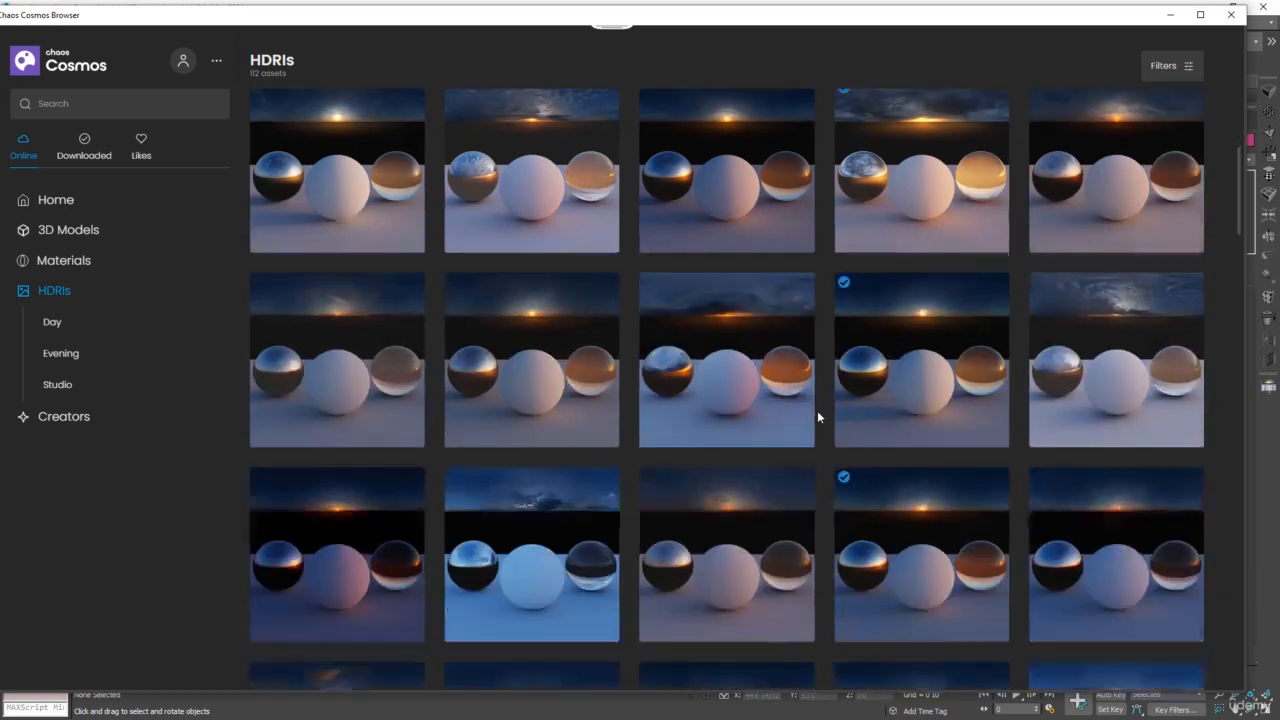
scroll(823, 416, "up", 3)
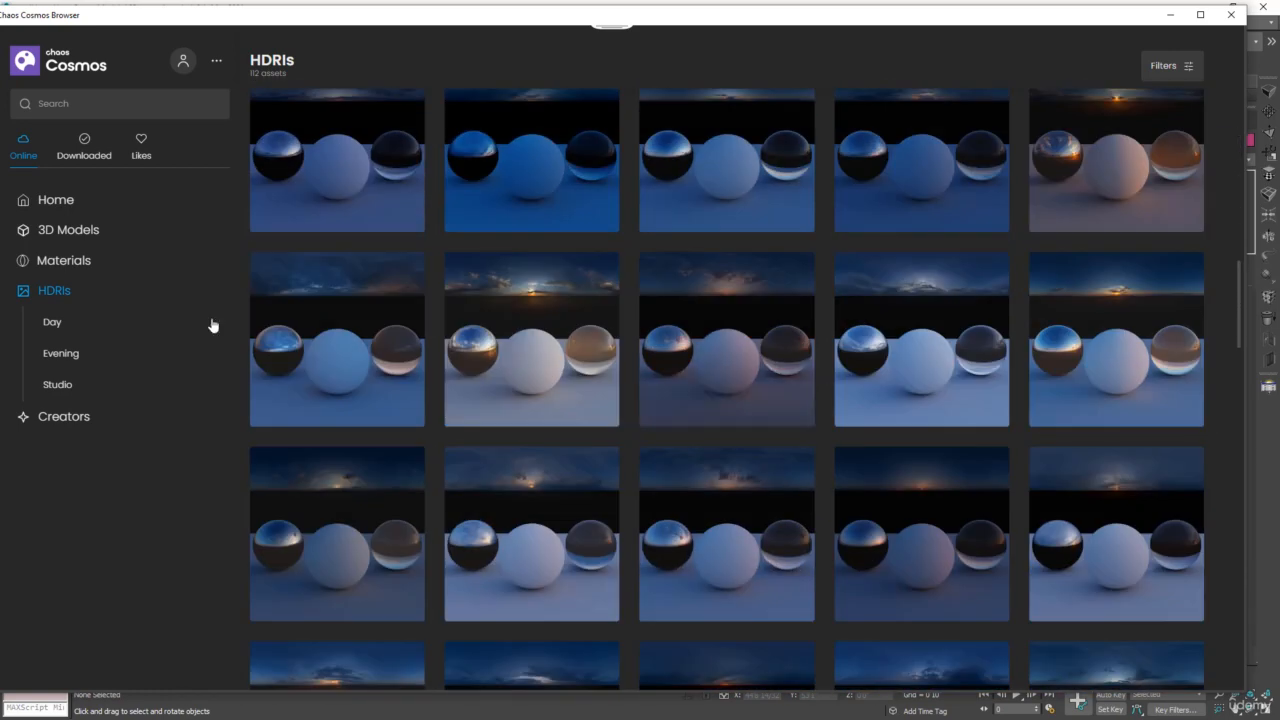
left_click(53, 326)
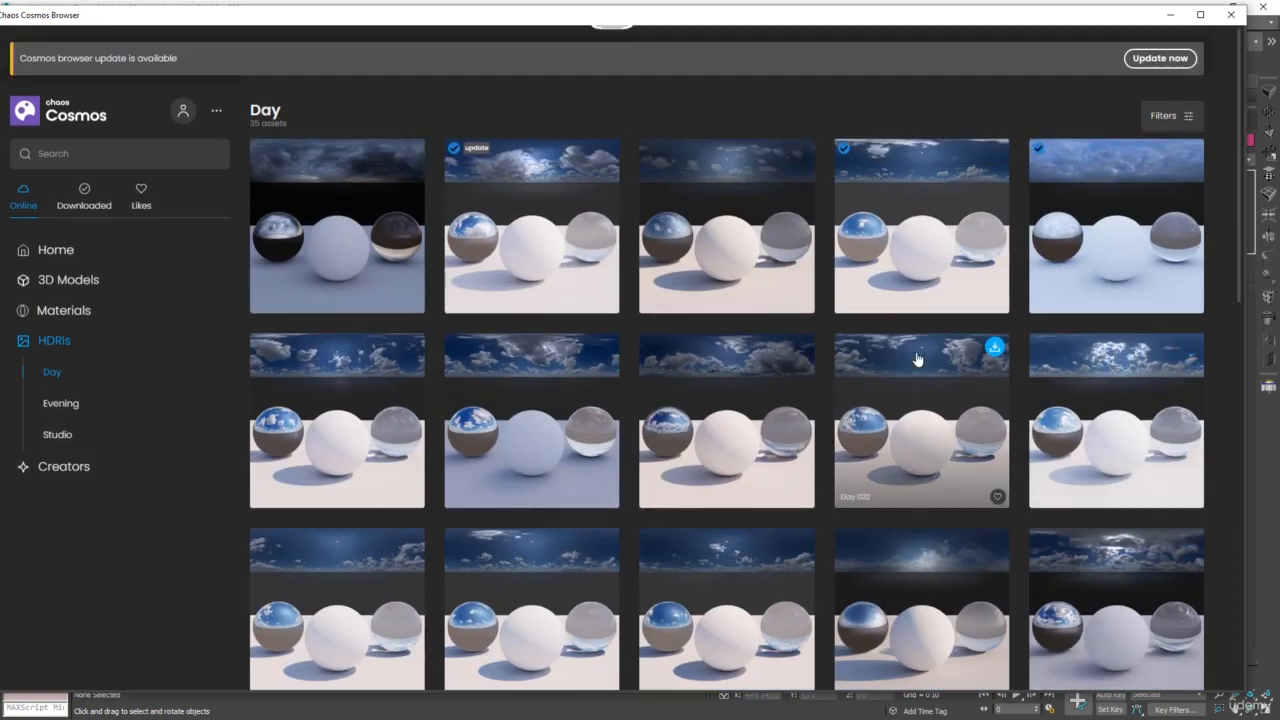
left_click(1189, 346)
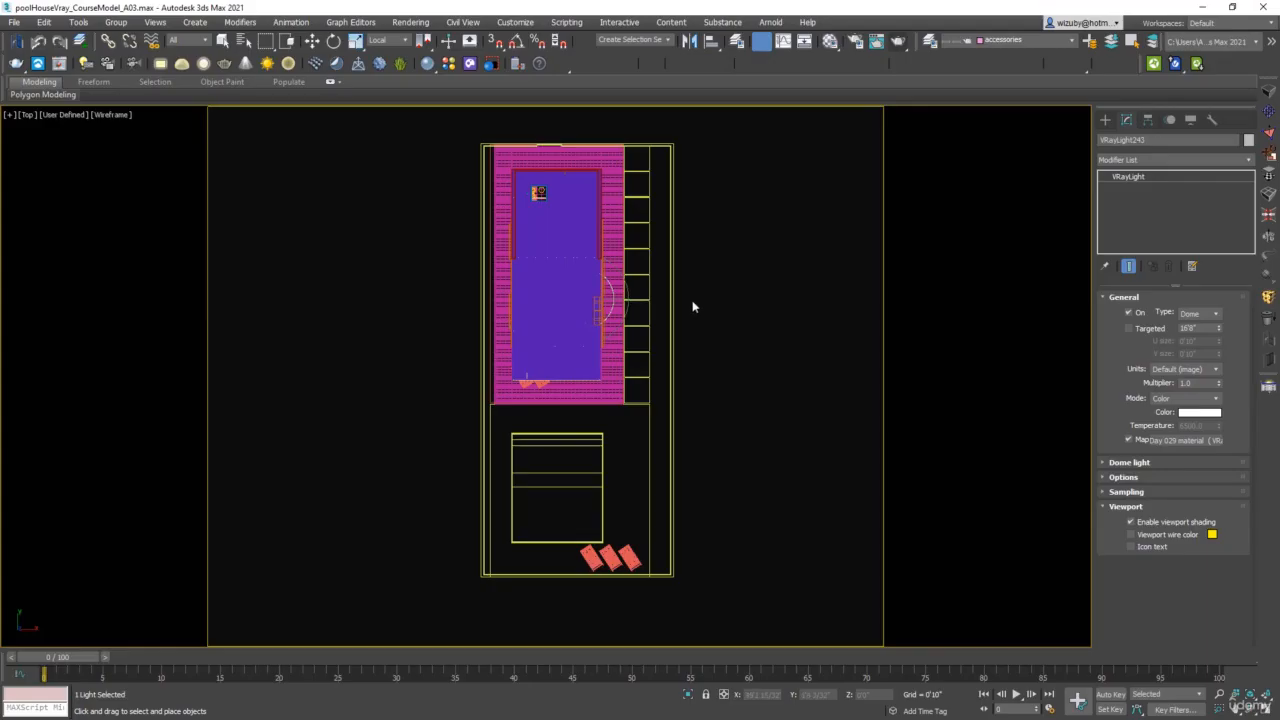
Move the imported dome light outside the pool house and lock its texture to the icon
key("w")
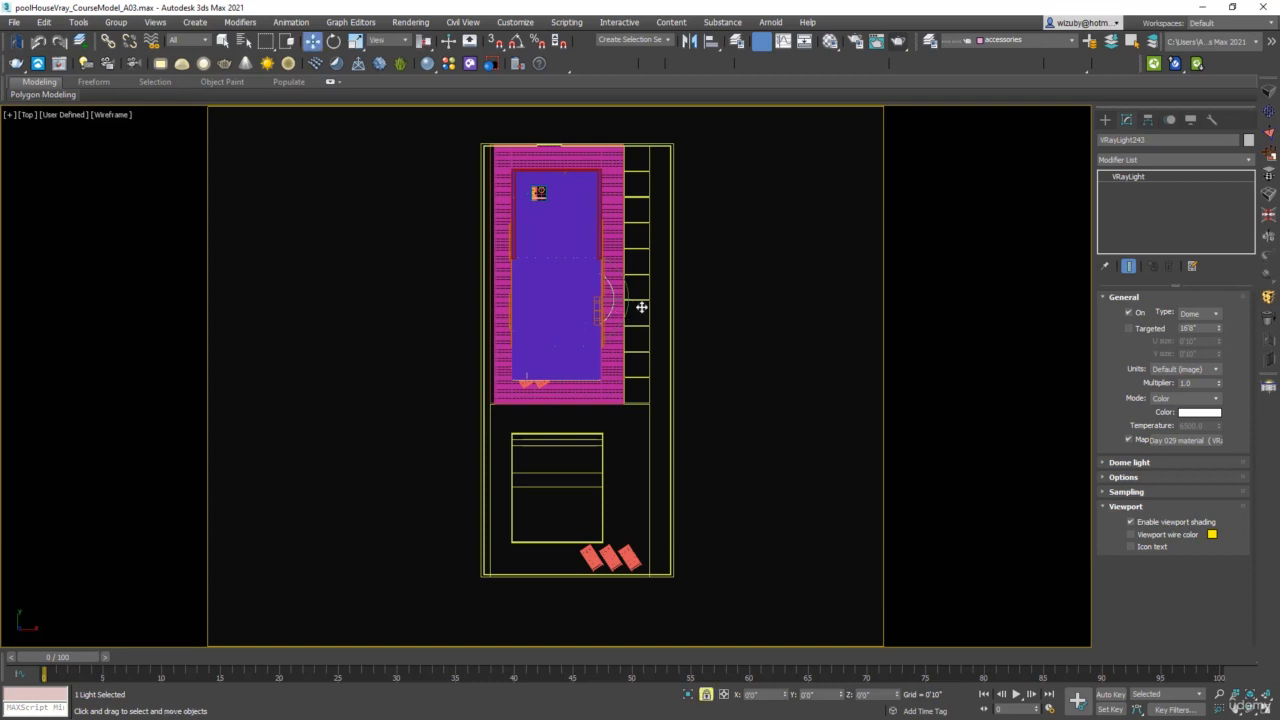
left_click_drag(641, 307, 814, 471)
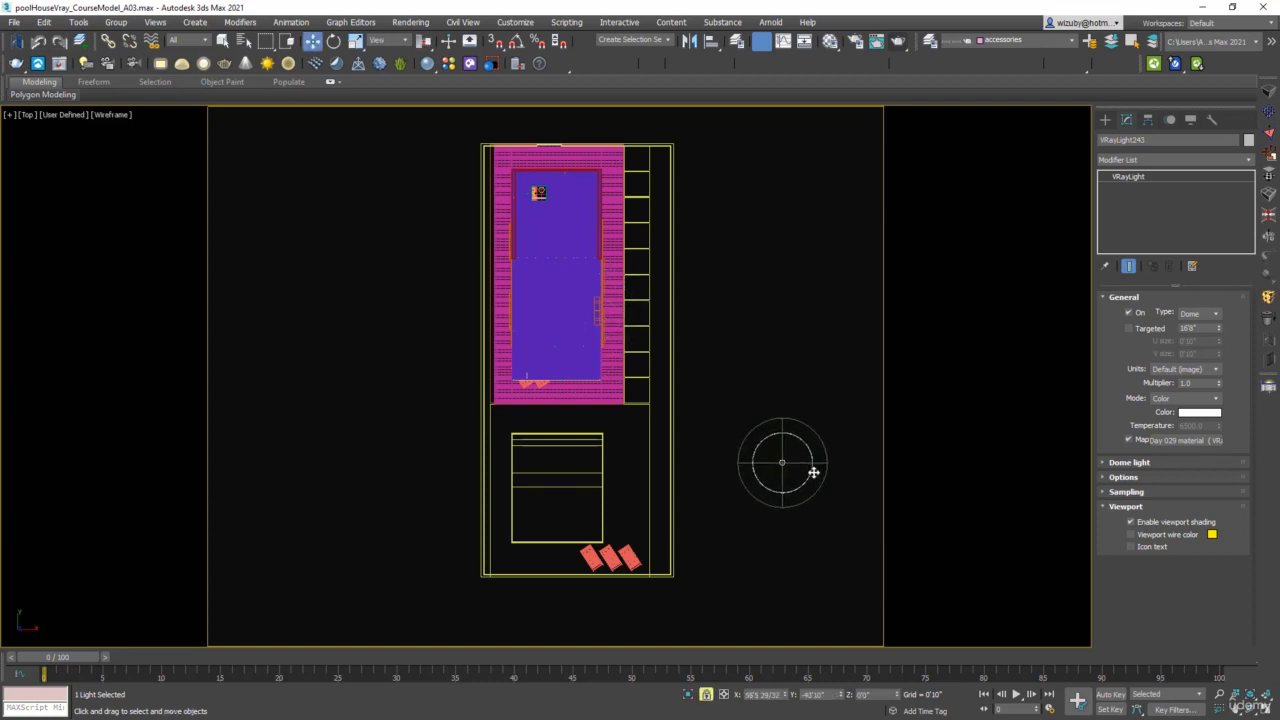
left_click(1170, 462)
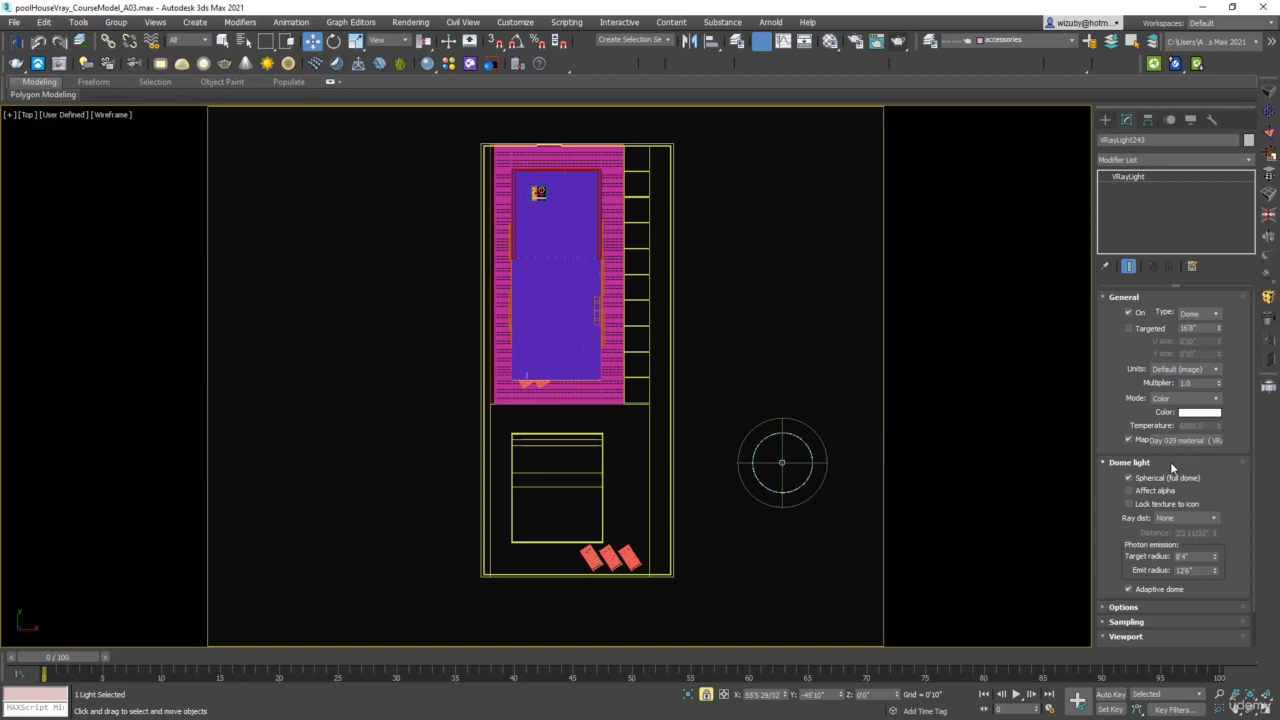
left_click(1130, 504)
left_click(1172, 605)
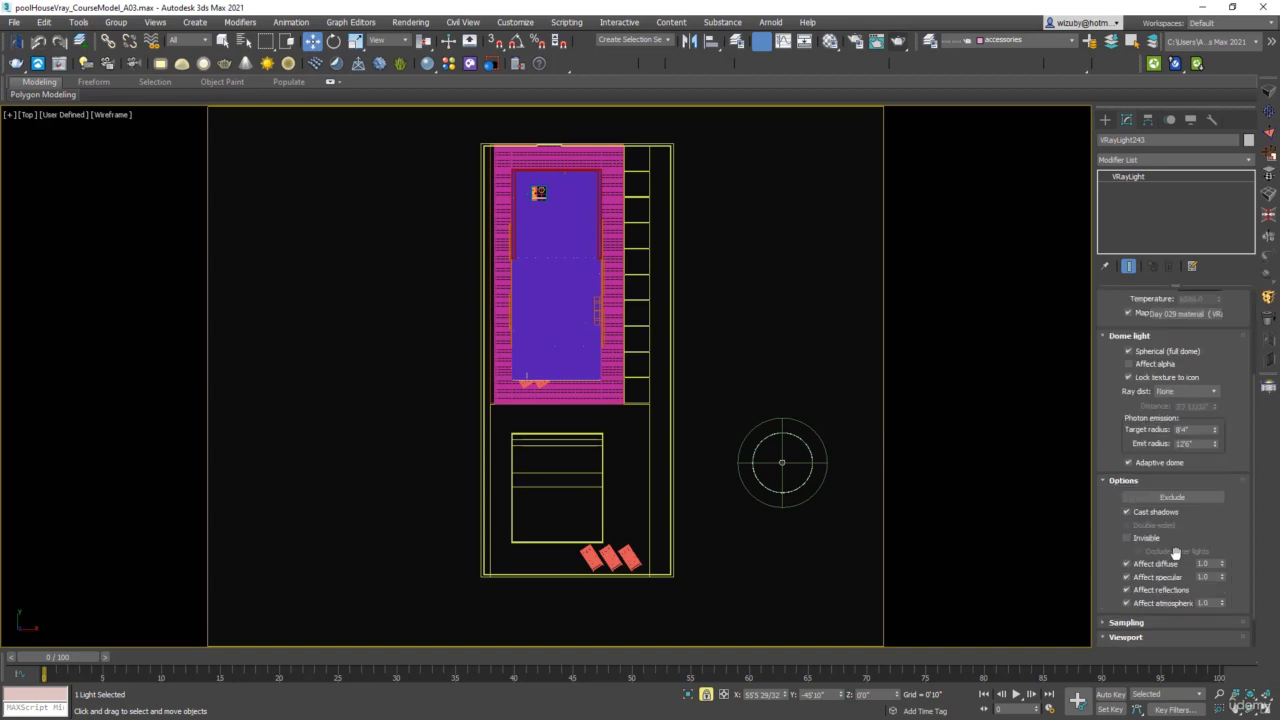
Rotate the dome light about its Z axis to about -112 degrees
key("e")
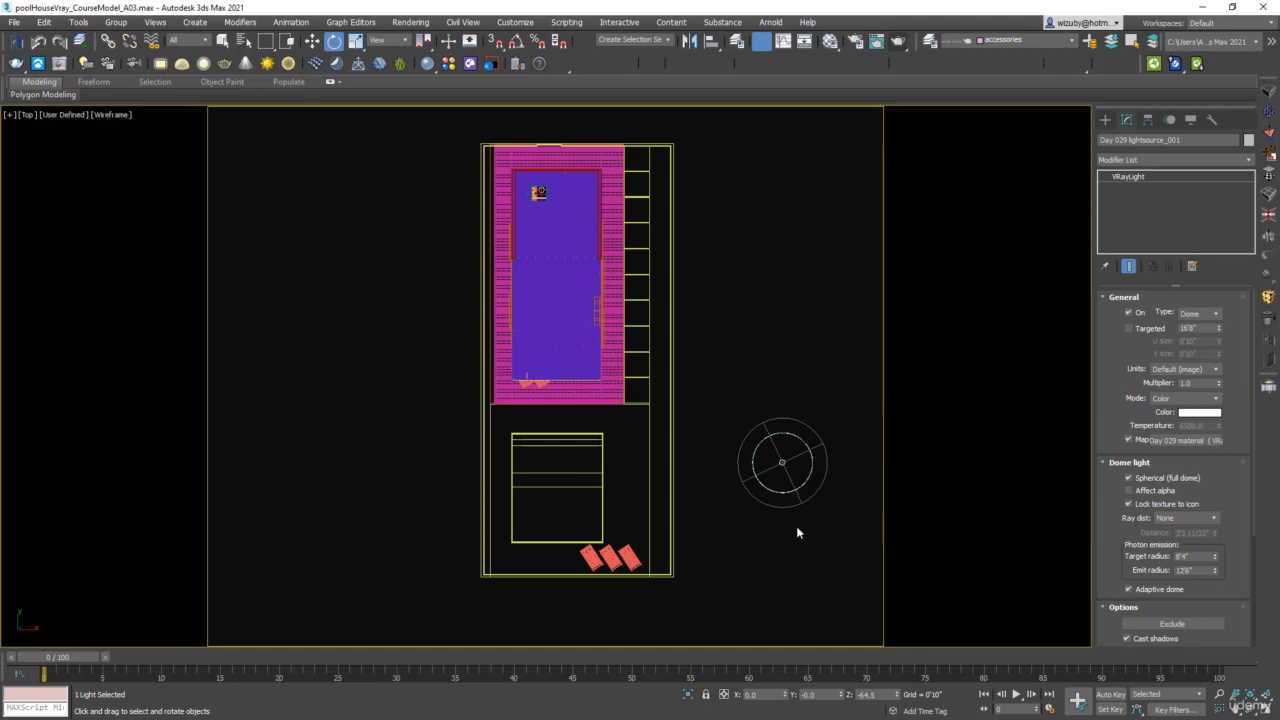
left_click(800, 514)
left_click(800, 500)
left_click_drag(794, 498, 819, 510)
left_click(820, 512)
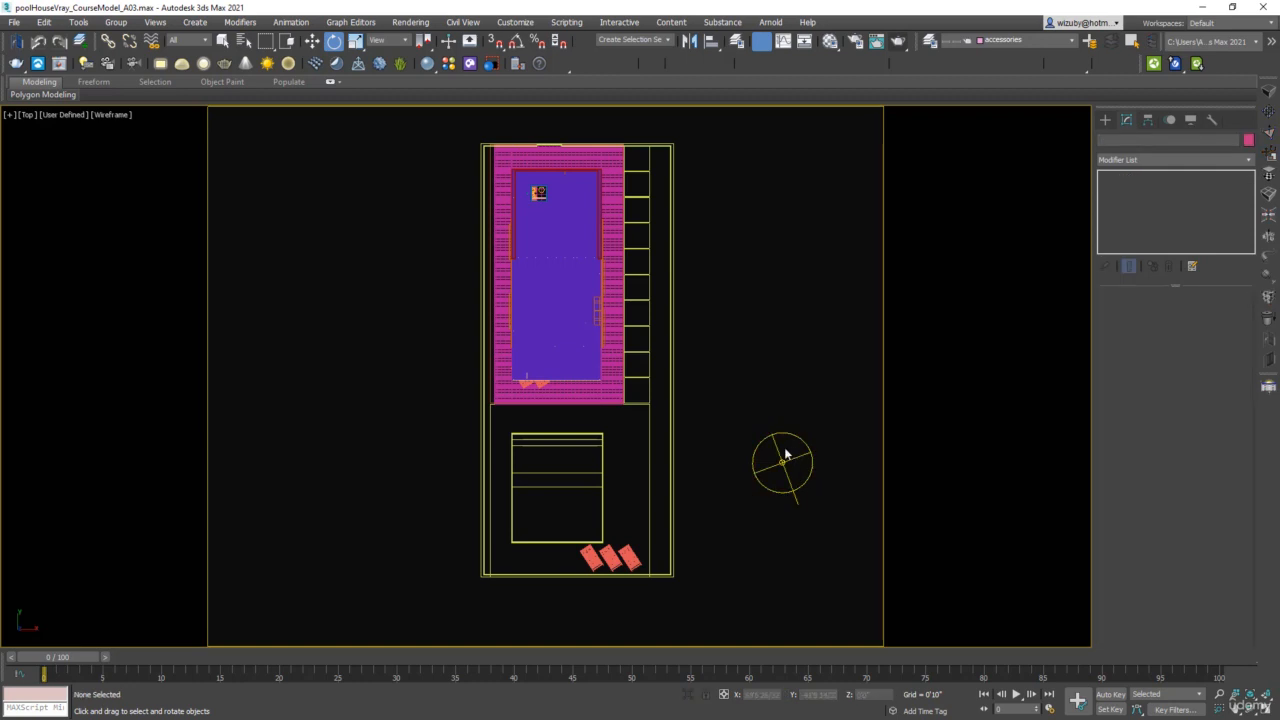
left_click(794, 500)
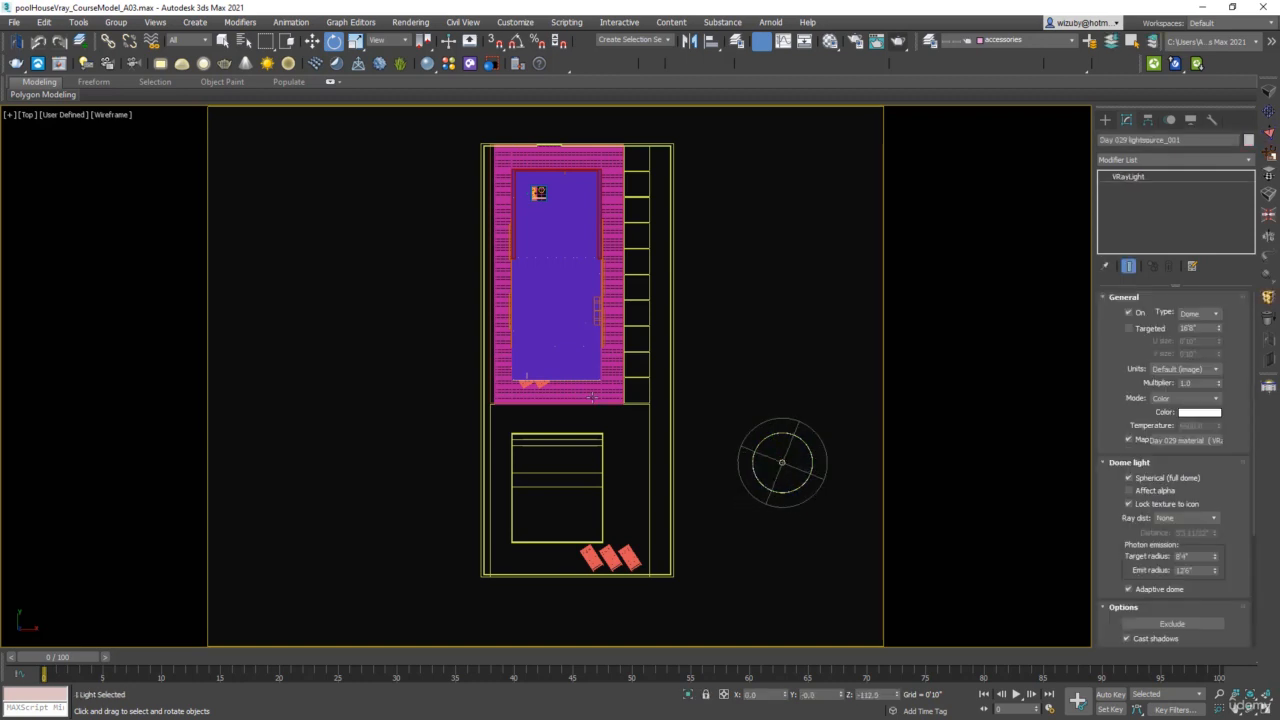
Show the scene through the VRayCam002 camera and start a production render of the interior
scroll(559, 374, "up", 5)
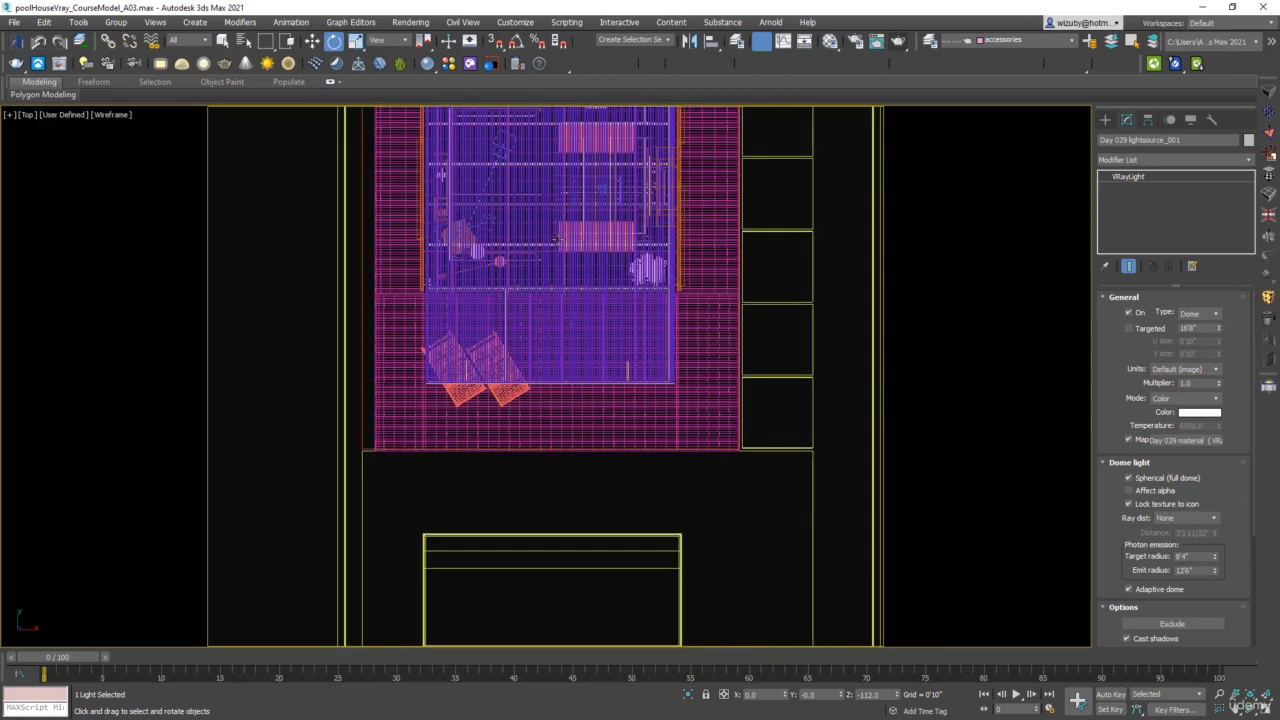
middle_click_drag(557, 238, 575, 345)
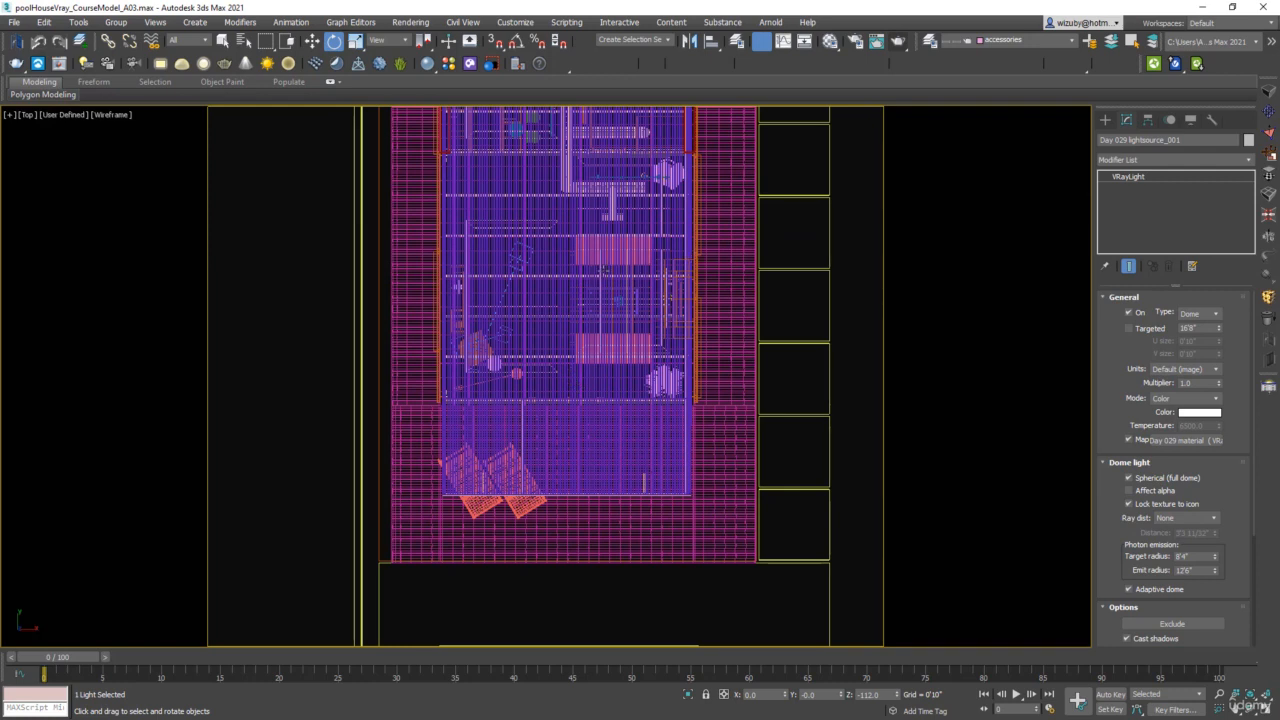
key("c")
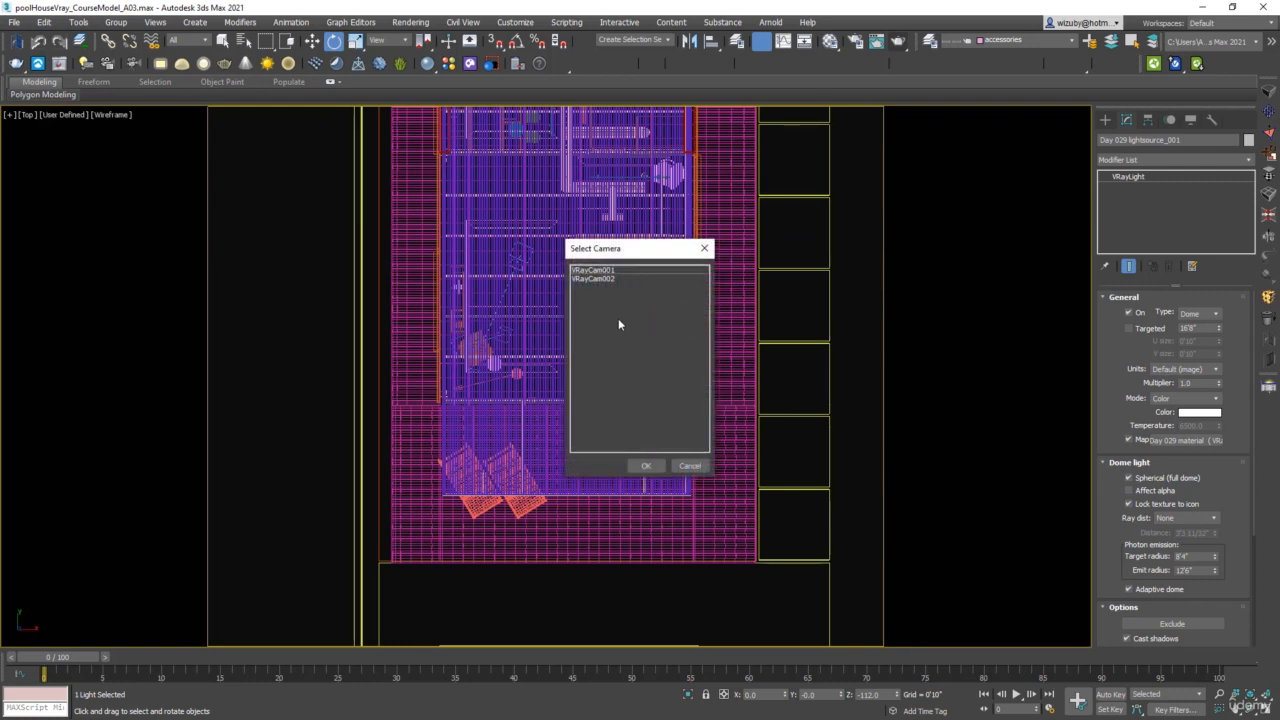
left_click(614, 279)
left_click(656, 462)
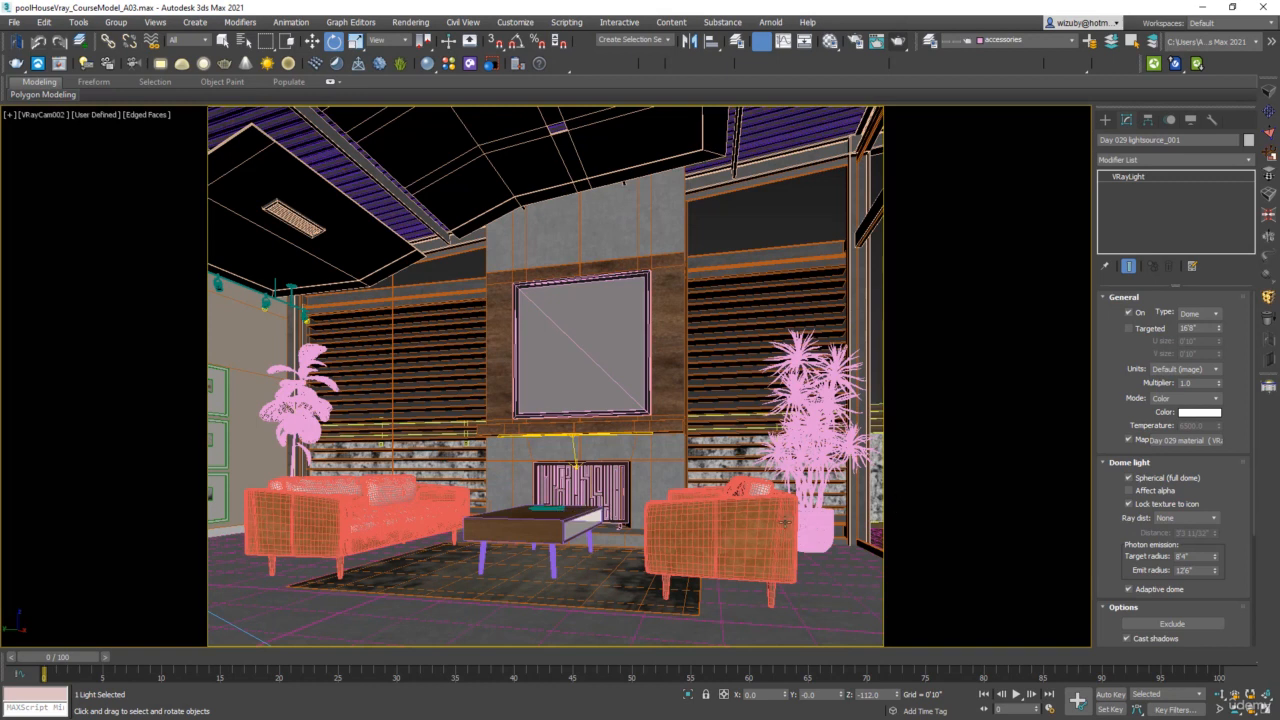
left_click(898, 42)
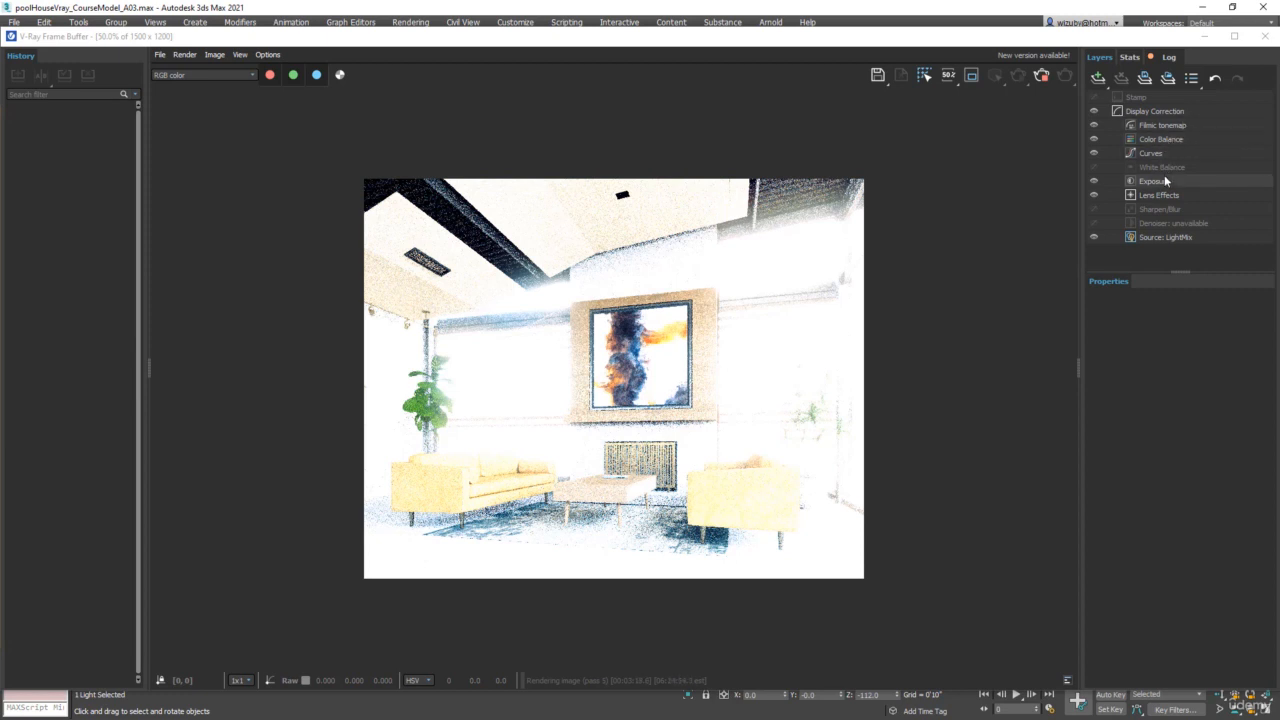
Set the Day 029 light source's LightMix intensity to 0.1 in the frame buffer
left_click(1168, 237)
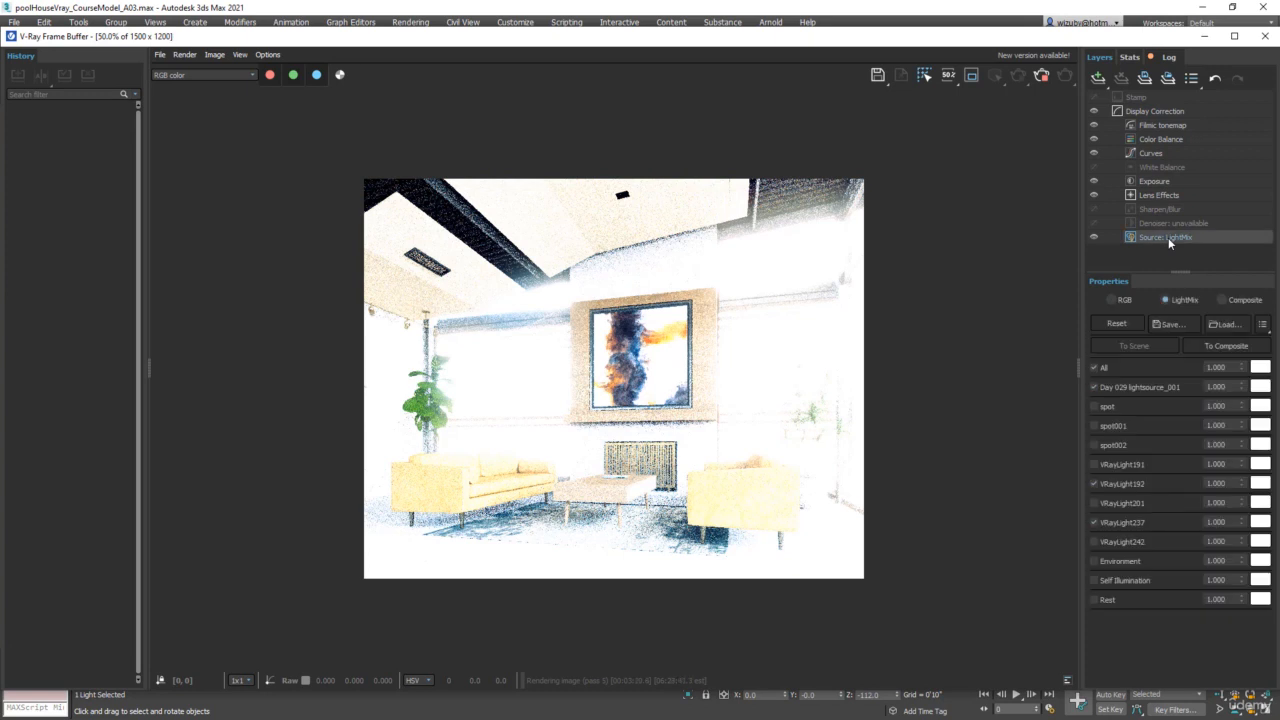
left_click_drag(1226, 386, 1204, 387)
type(".1")
key("Return")
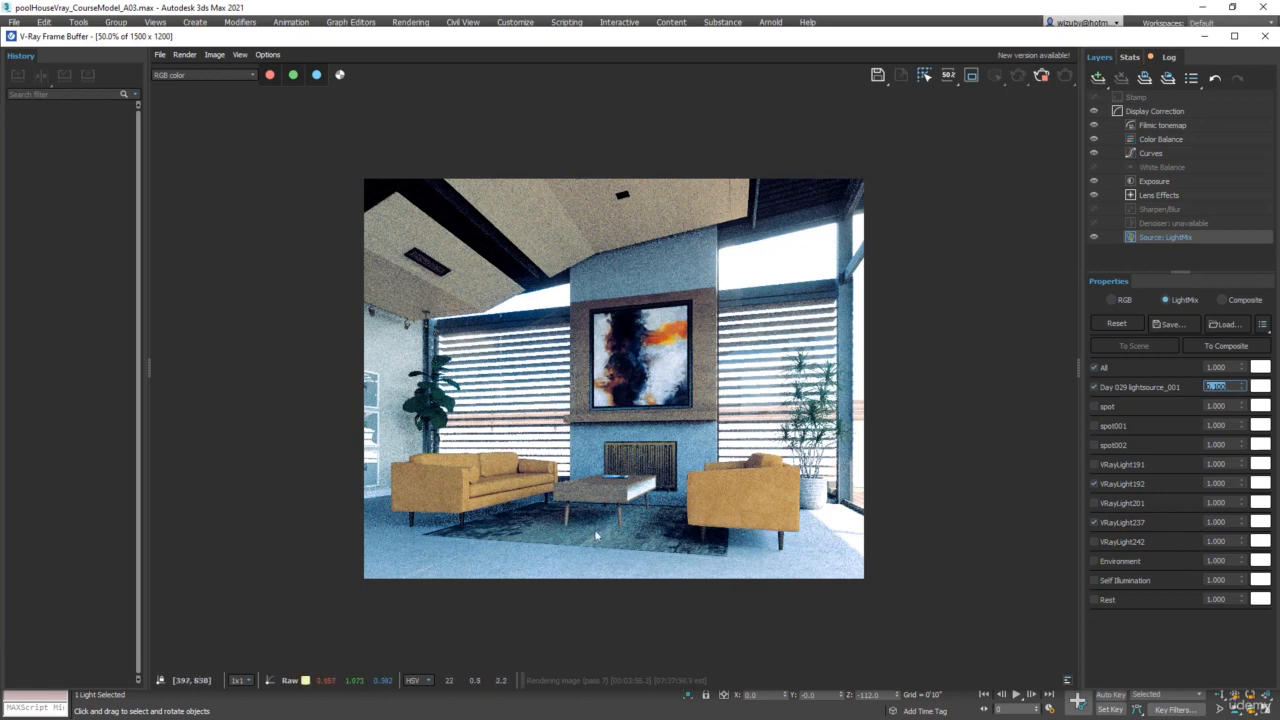
left_click(626, 350)
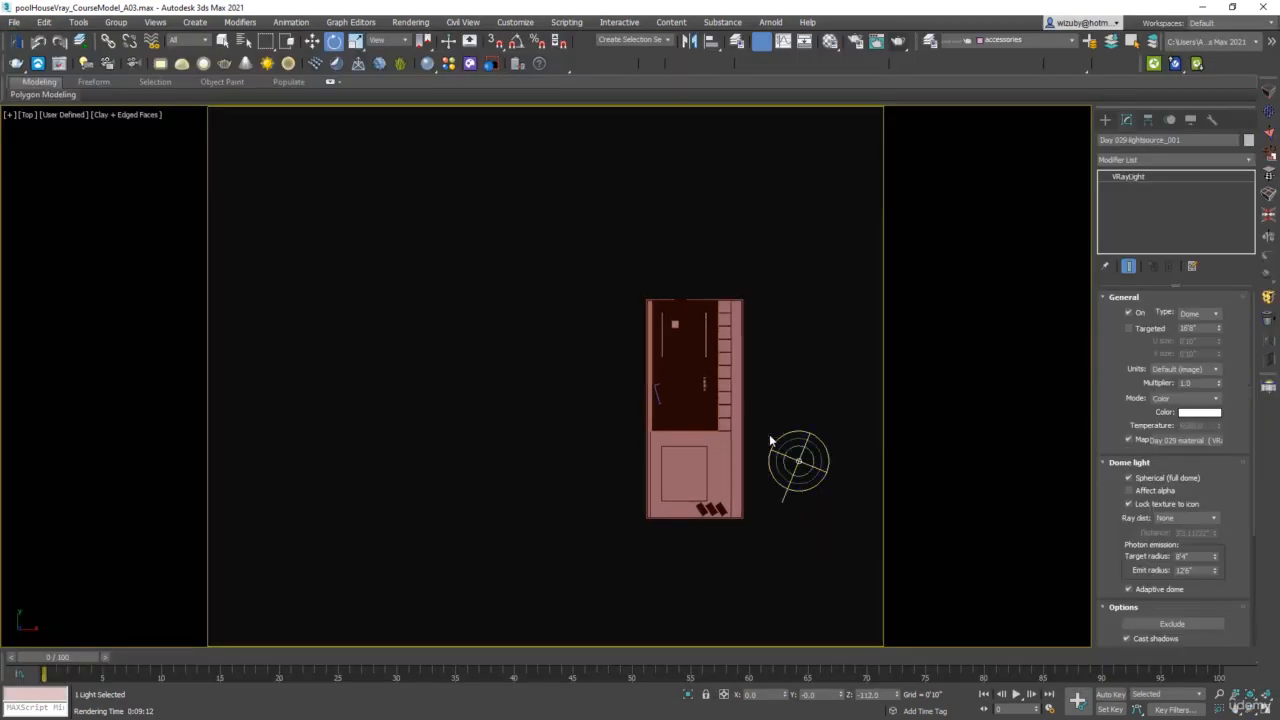
Replace the dome light with a VRaySun aimed diagonally from outside the plot into the house, adding the VRaySky environment map
key("Delete")
left_click(1106, 120)
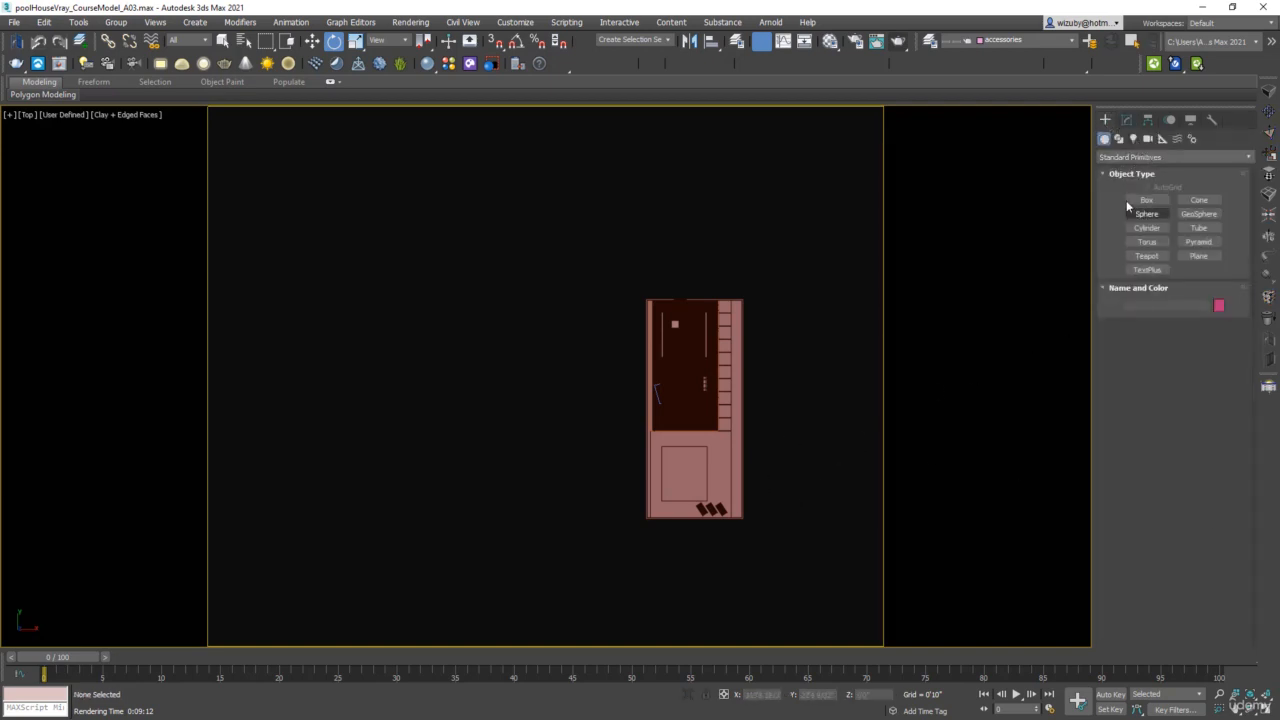
left_click(1133, 140)
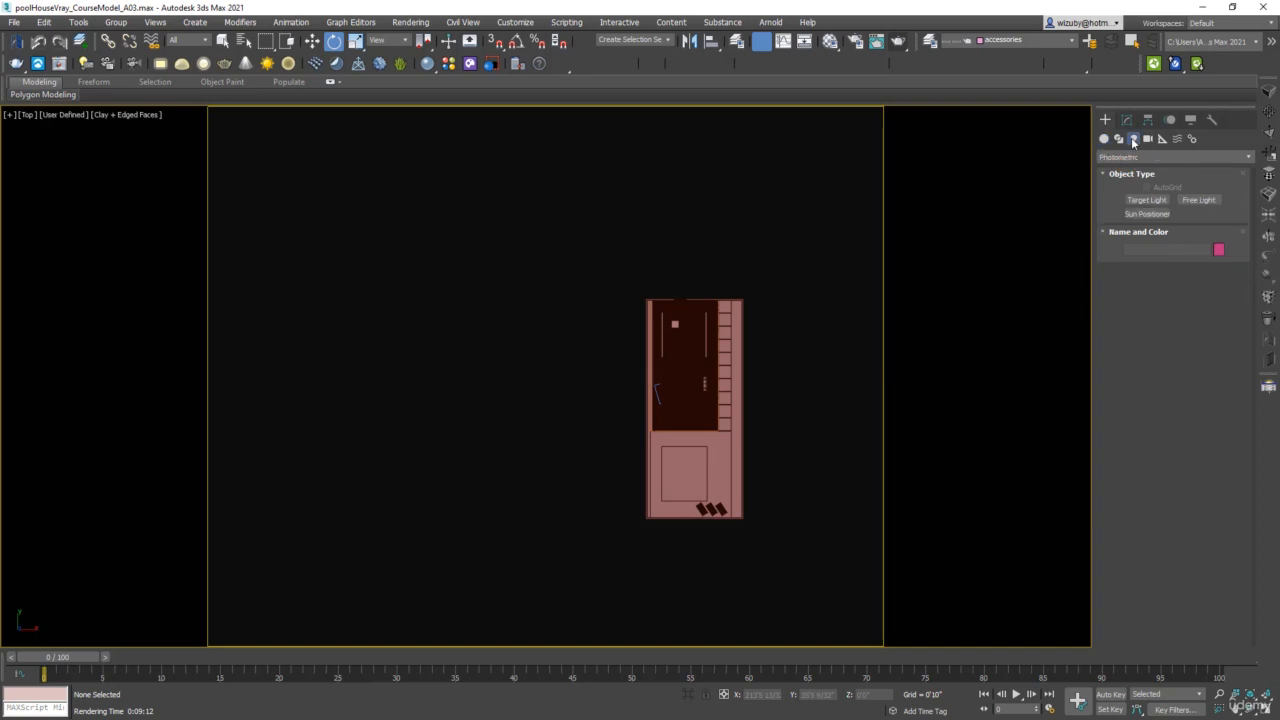
left_click(1187, 157)
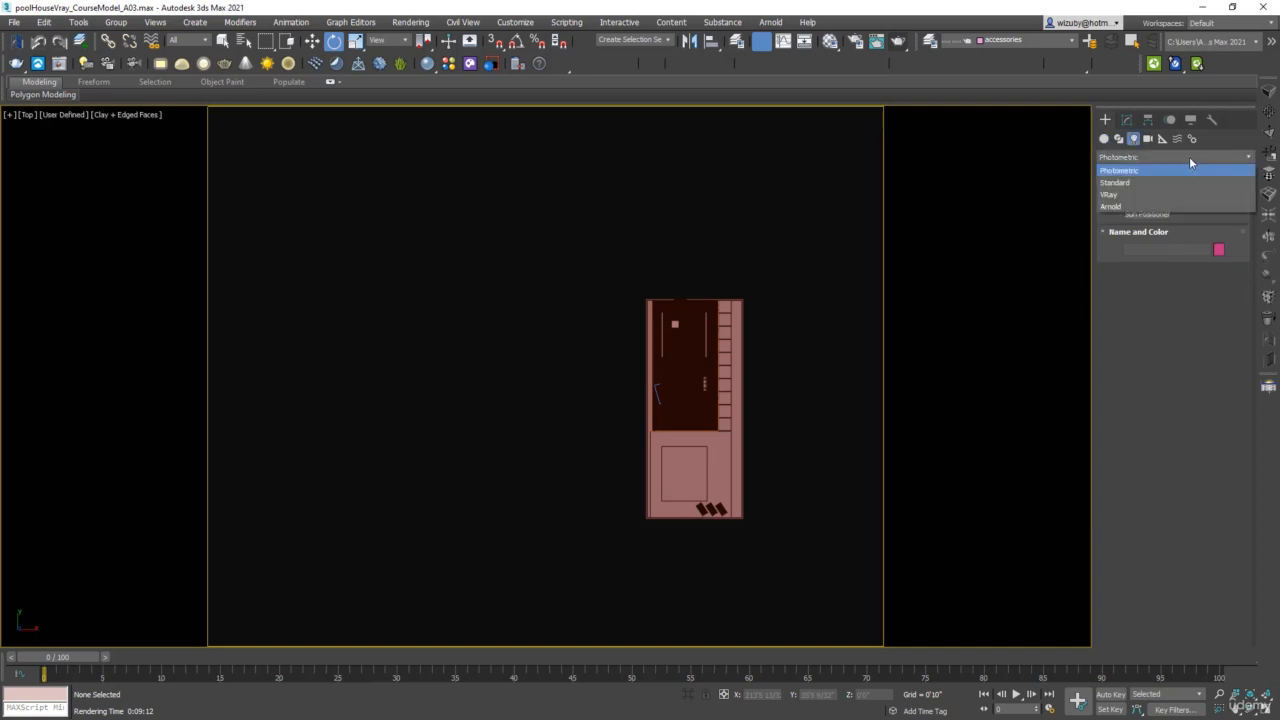
left_click(1118, 194)
left_click(1199, 214)
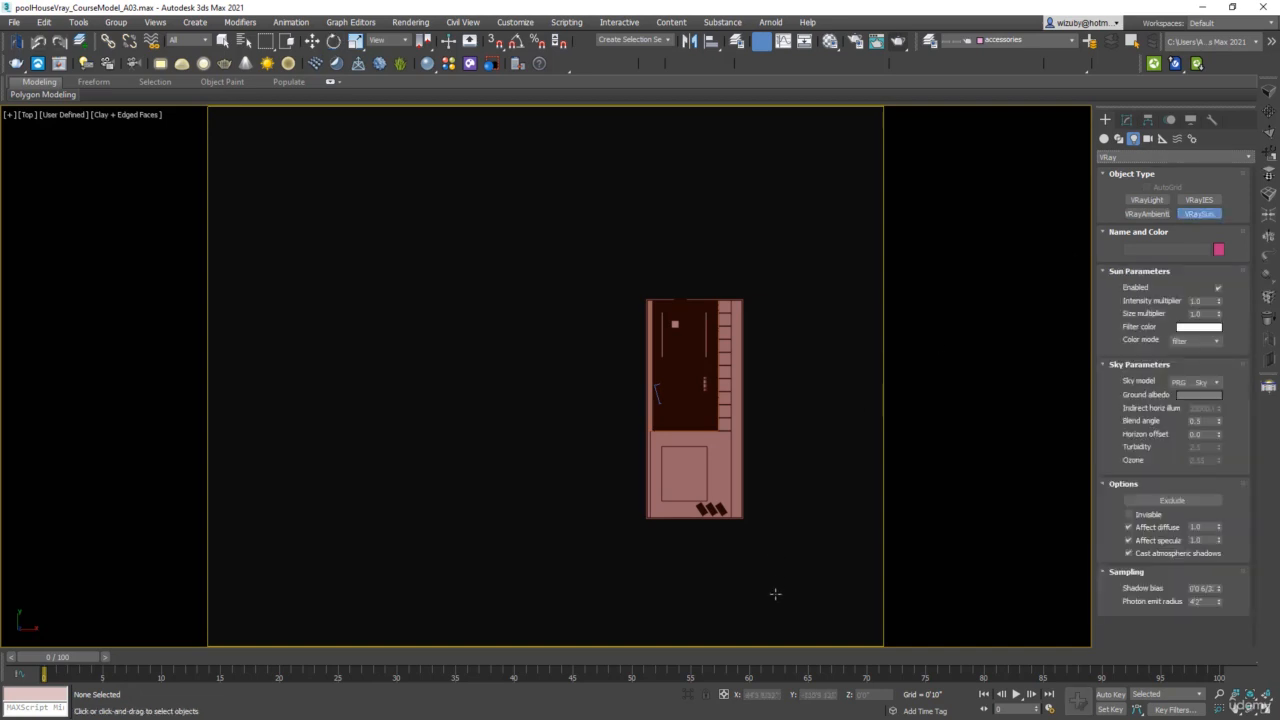
scroll(770, 605, "down", 2)
scroll(770, 605, "down", 1)
left_click_drag(788, 636, 733, 502)
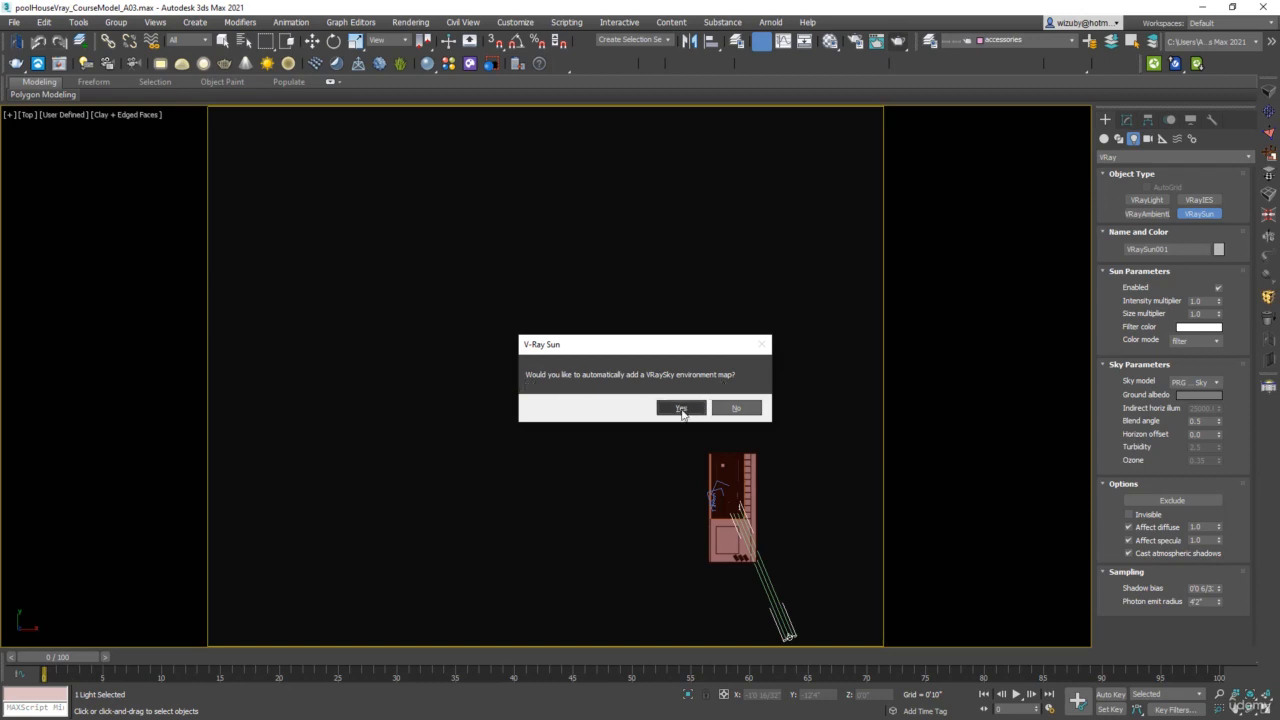
left_click(681, 409)
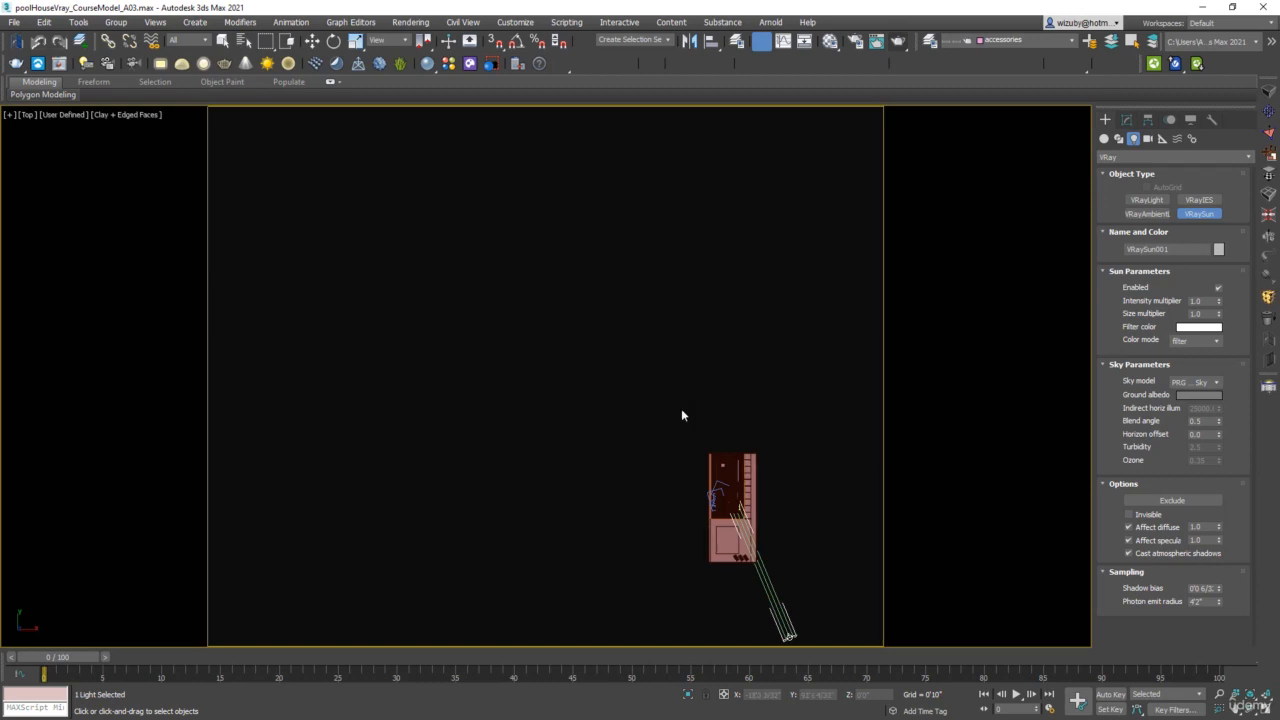
Raise the sun in the Right view to a height of about 106 feet, moving it farther from the house
key("super+shift")
scroll(733, 359, "down", 10)
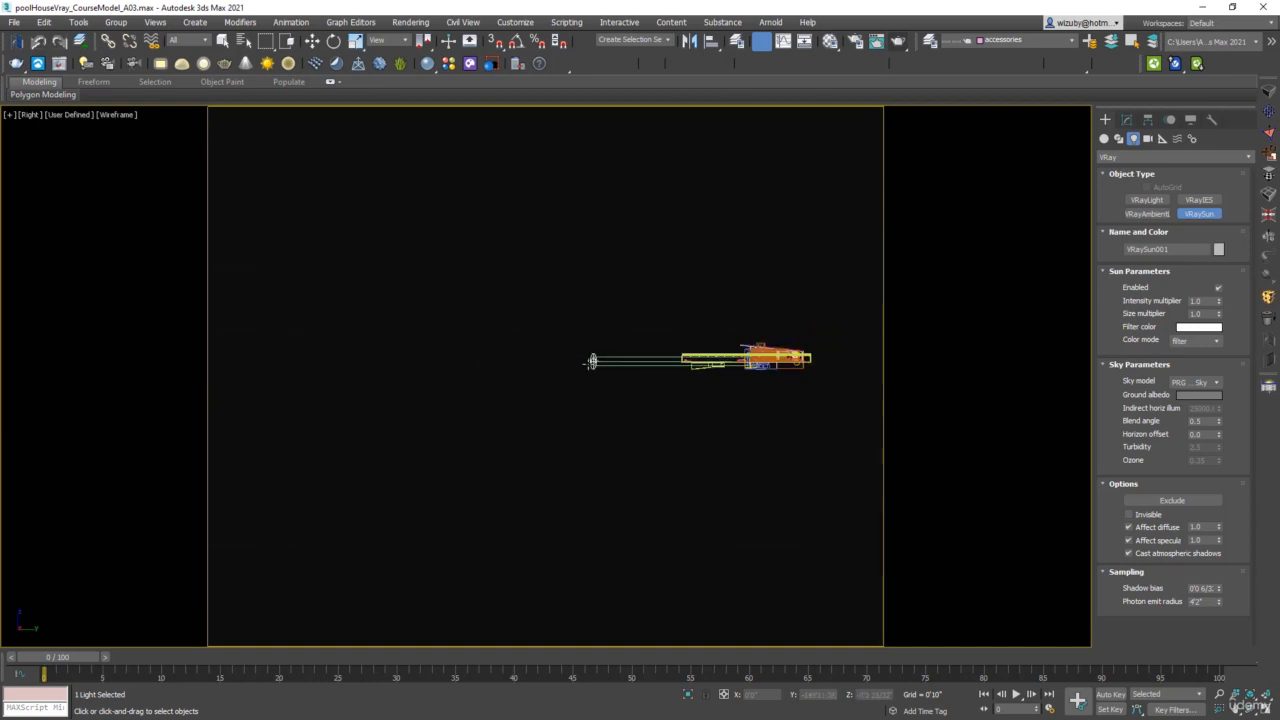
key("w")
left_click_drag(567, 300, 538, 249)
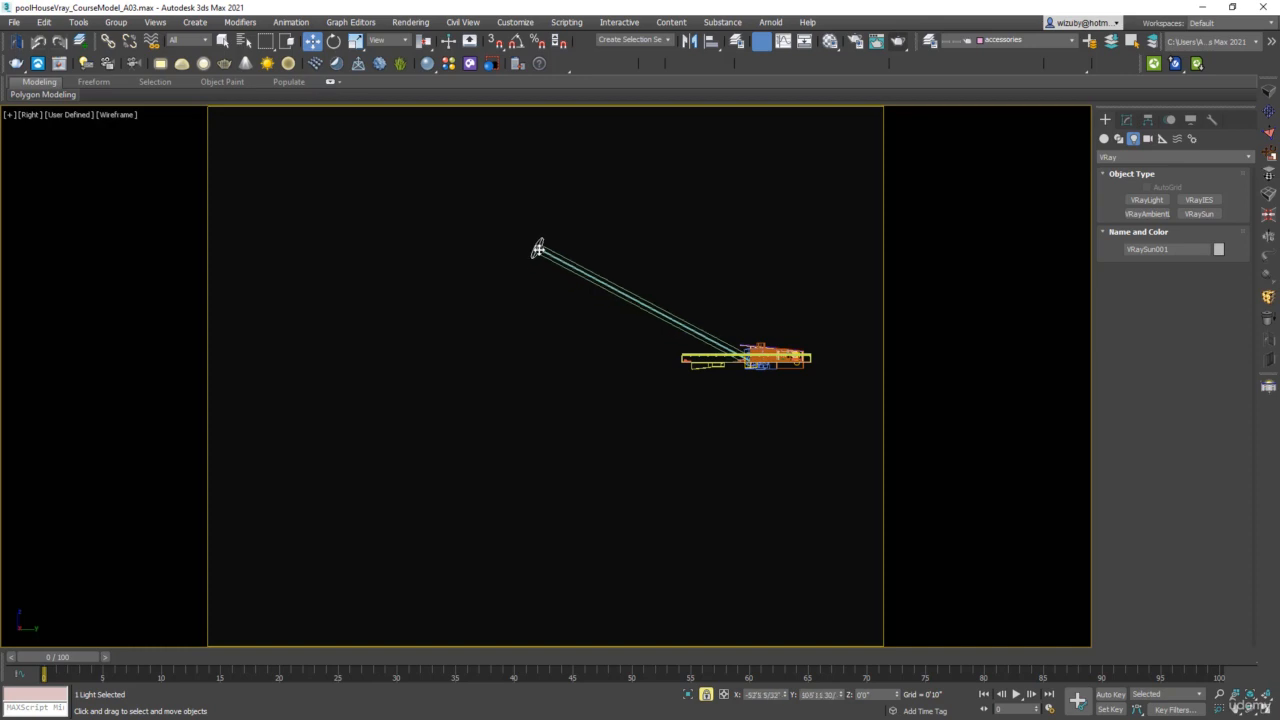
Return to the Top view and check which map is assigned to the scene's environment background
key("t")
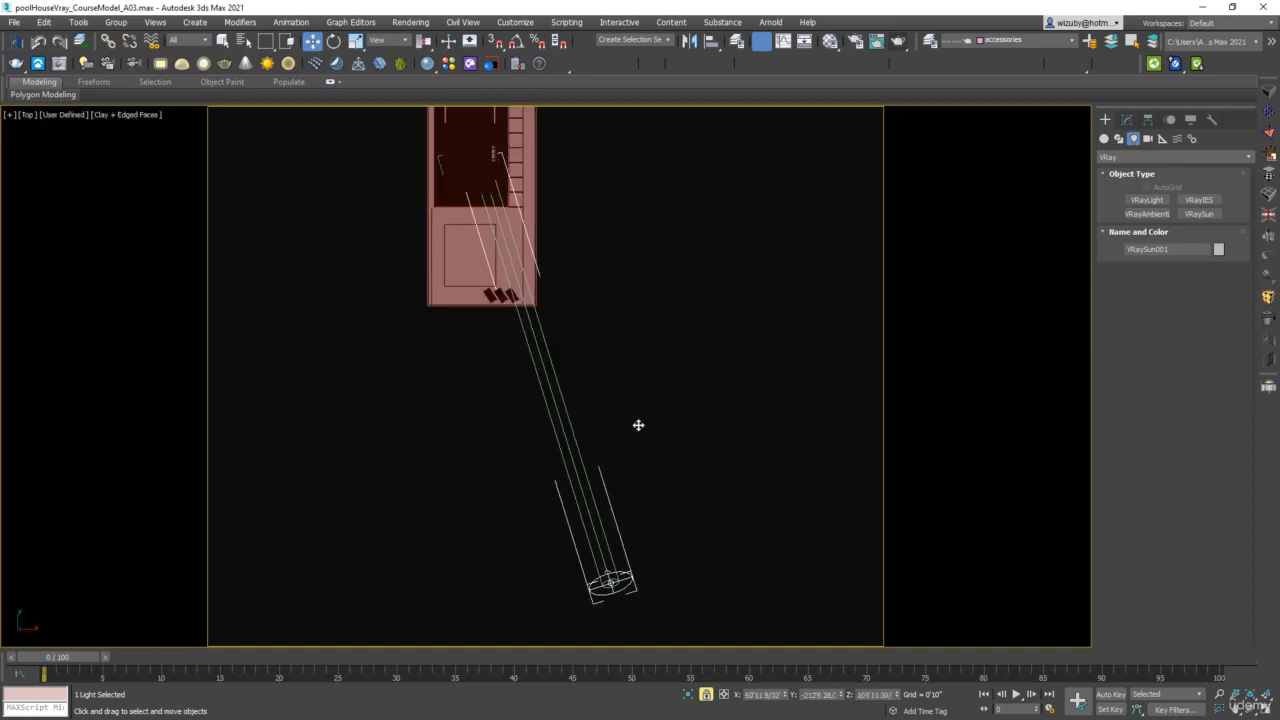
scroll(638, 425, "down", 3)
left_click(421, 26)
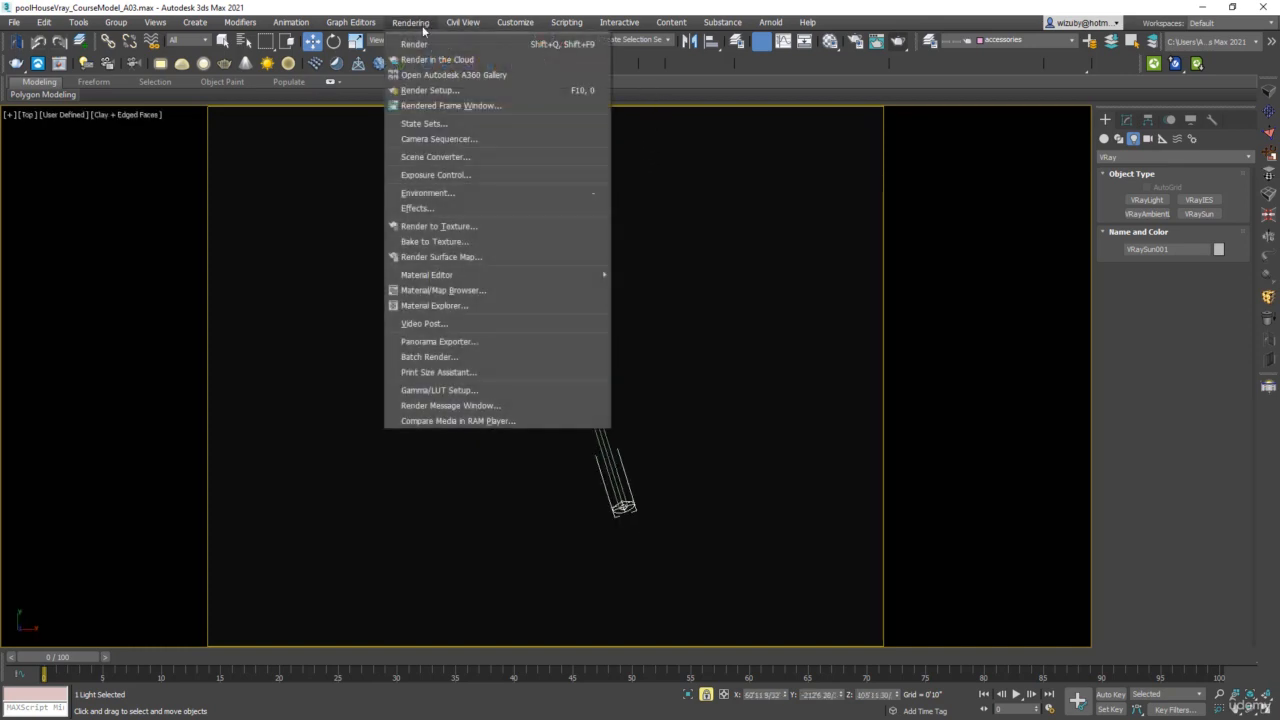
left_click(470, 193)
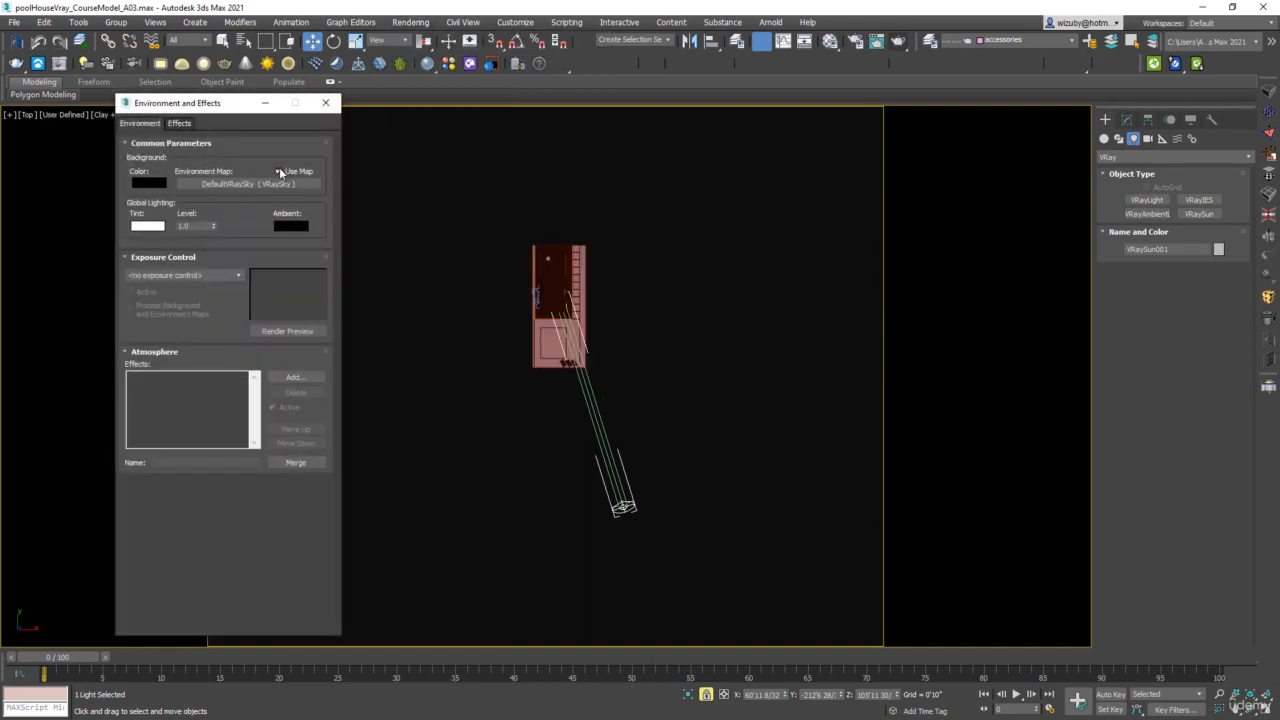
left_click(327, 104)
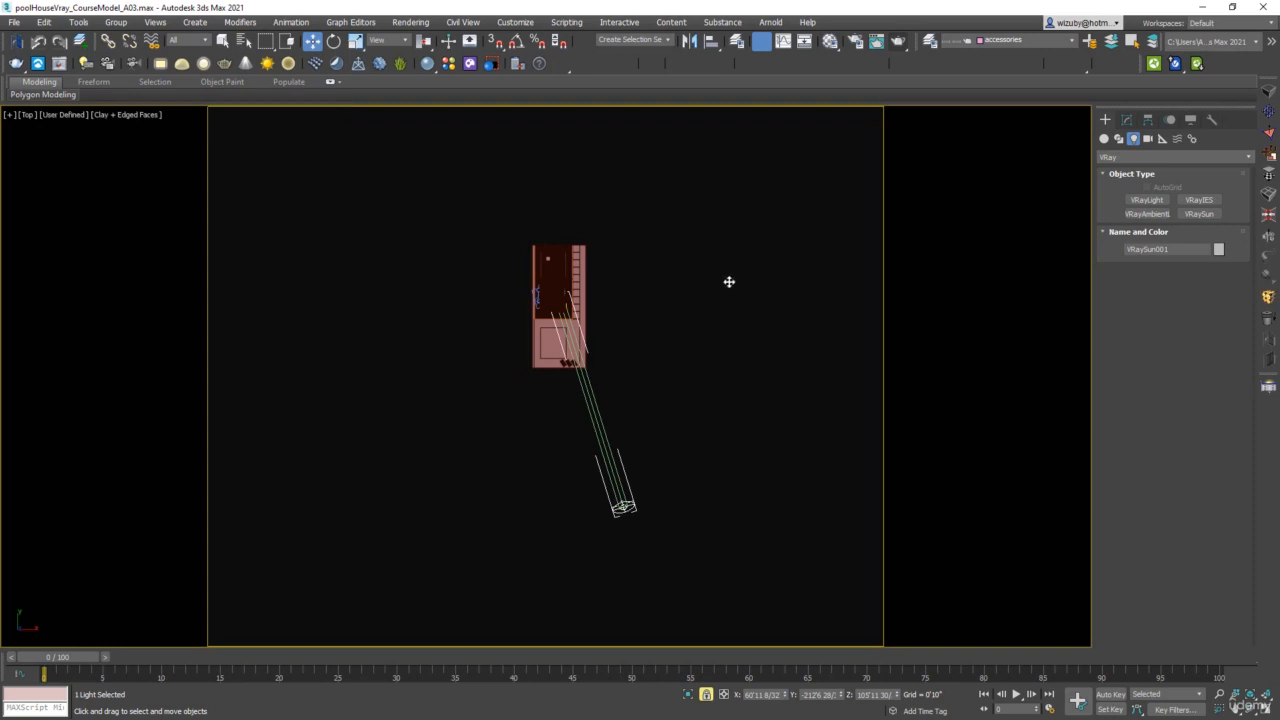
Switch the viewport to the VRayCam002 camera and render the interior with the sun and sky
left_click(700, 386)
left_click(627, 507)
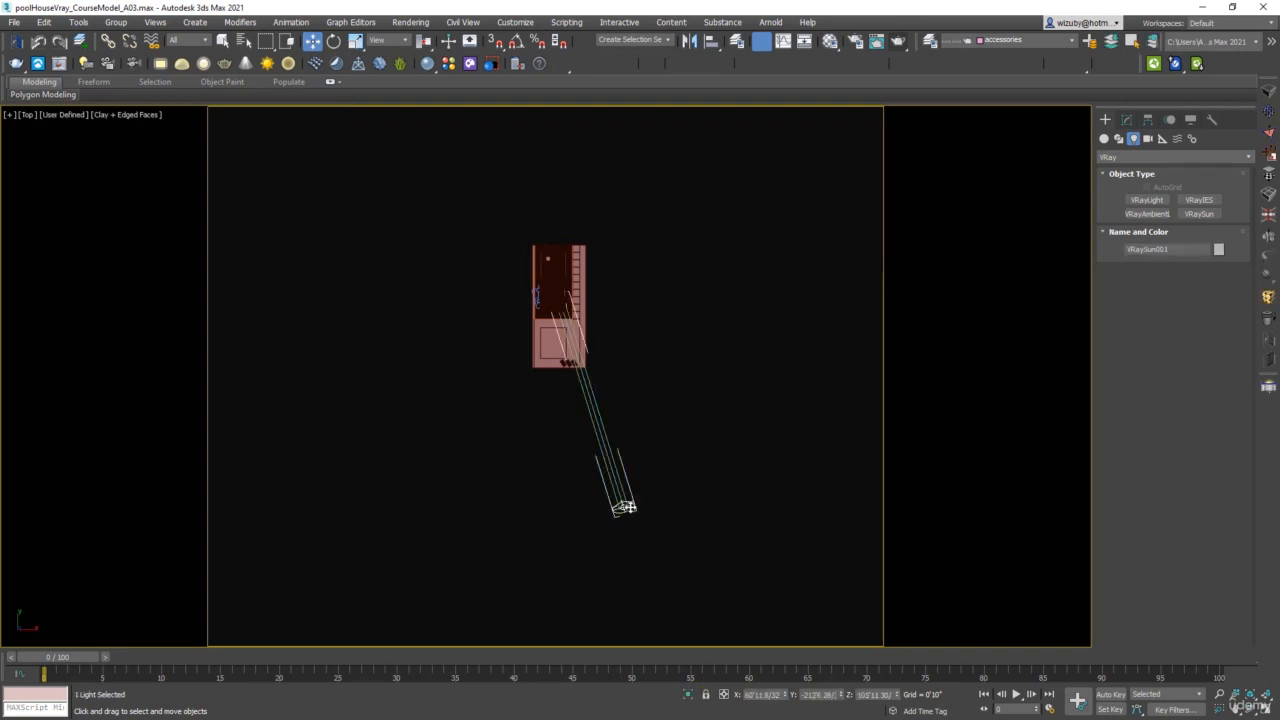
key("c")
left_click(623, 278)
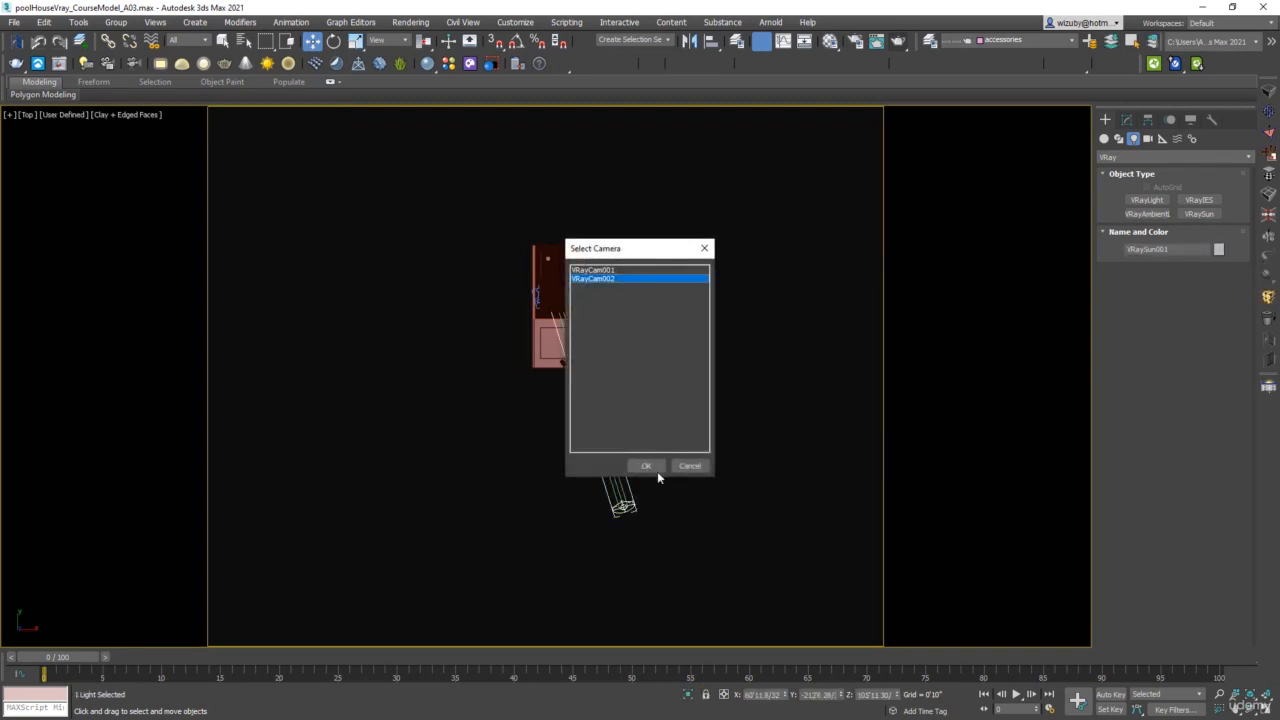
left_click(647, 467)
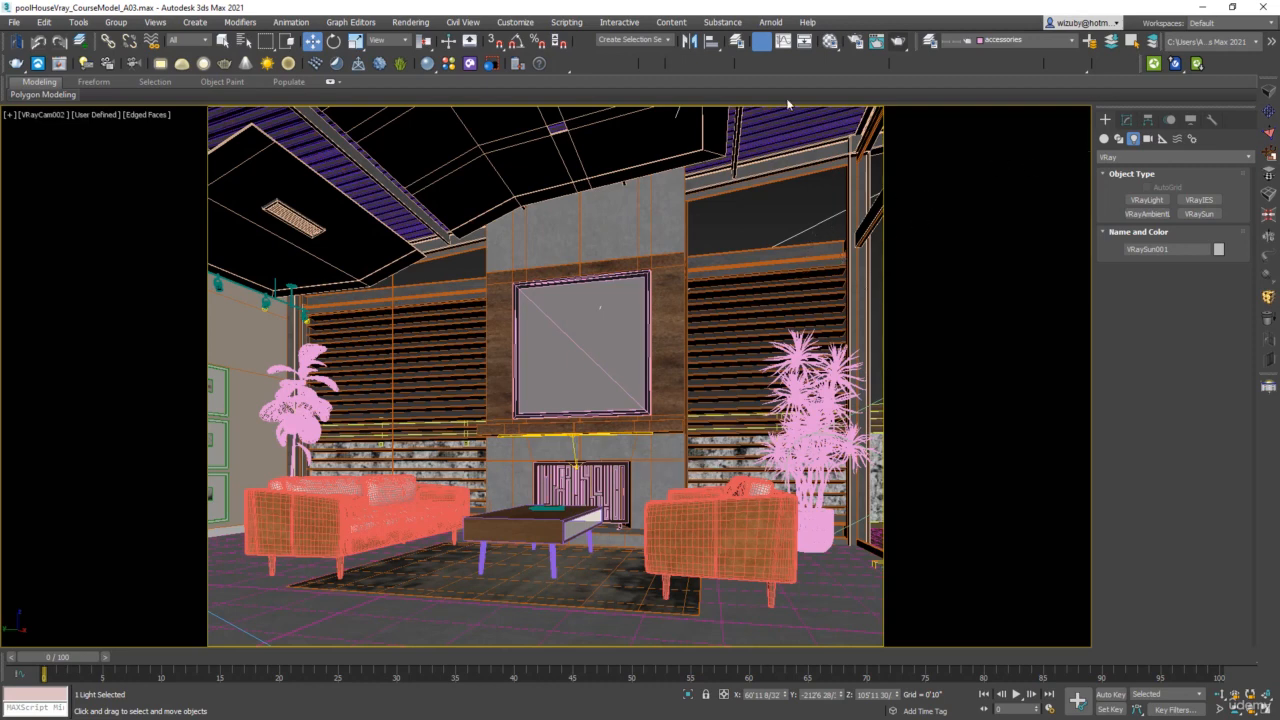
left_click(898, 42)
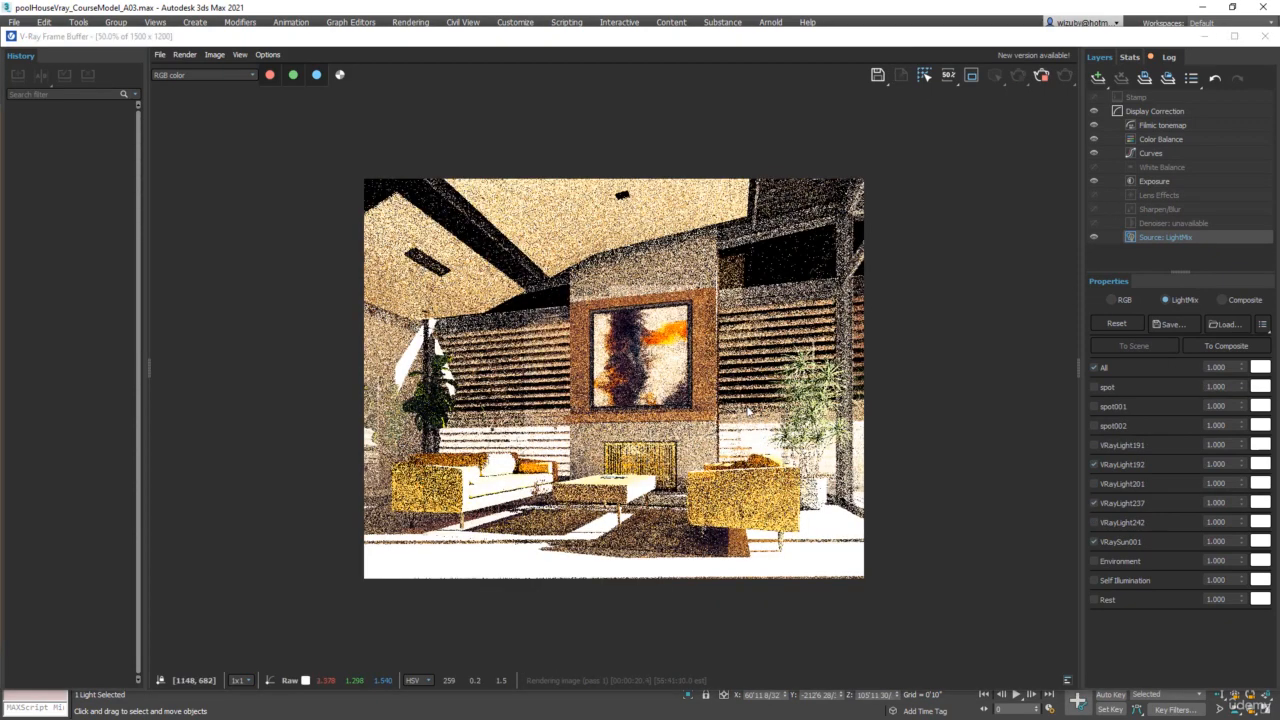
Enable the Environment in the LightMix and set both the VRaySun001 and Environment intensities to 0.1
left_click(1094, 561)
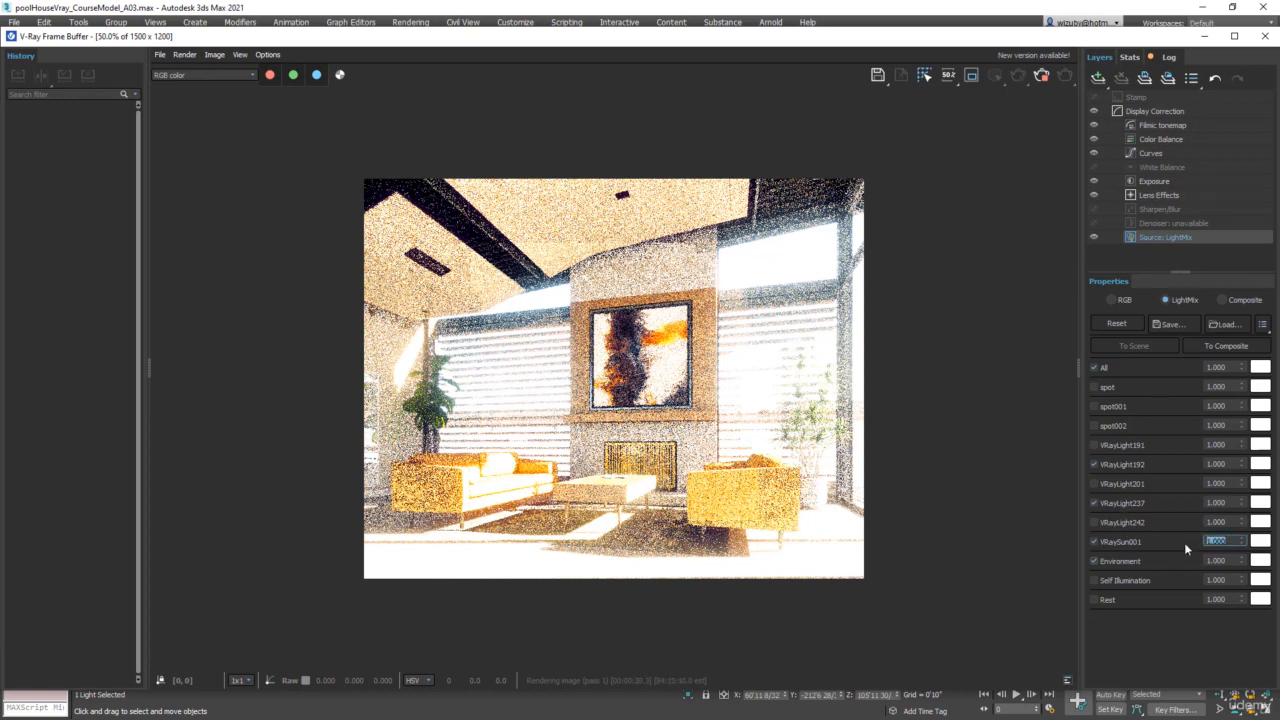
key("Return")
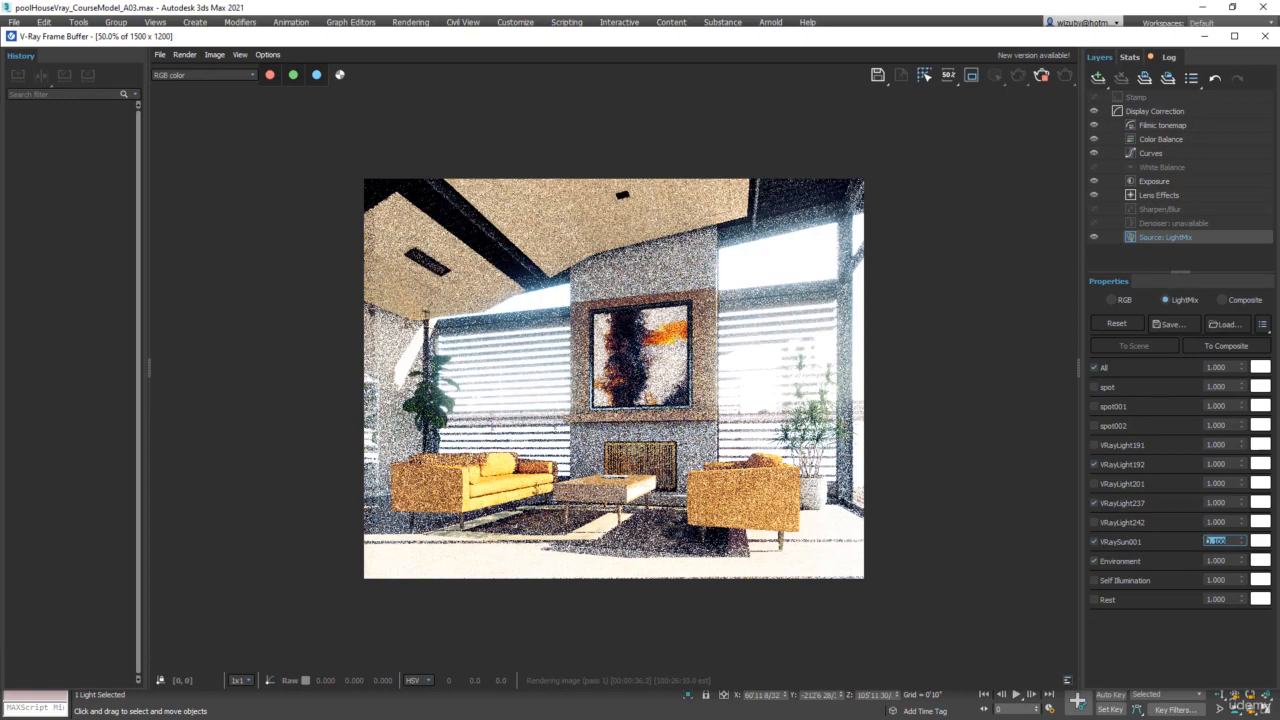
double_click(1218, 561)
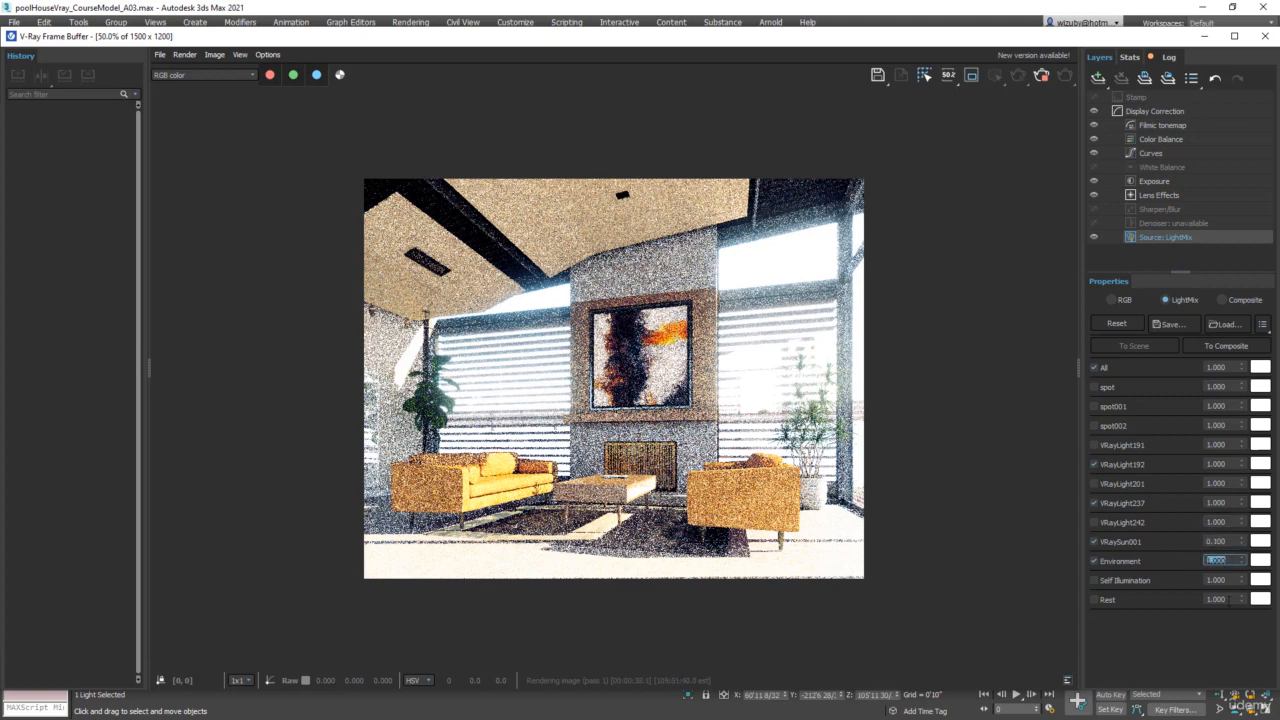
type(".1")
key("Return")
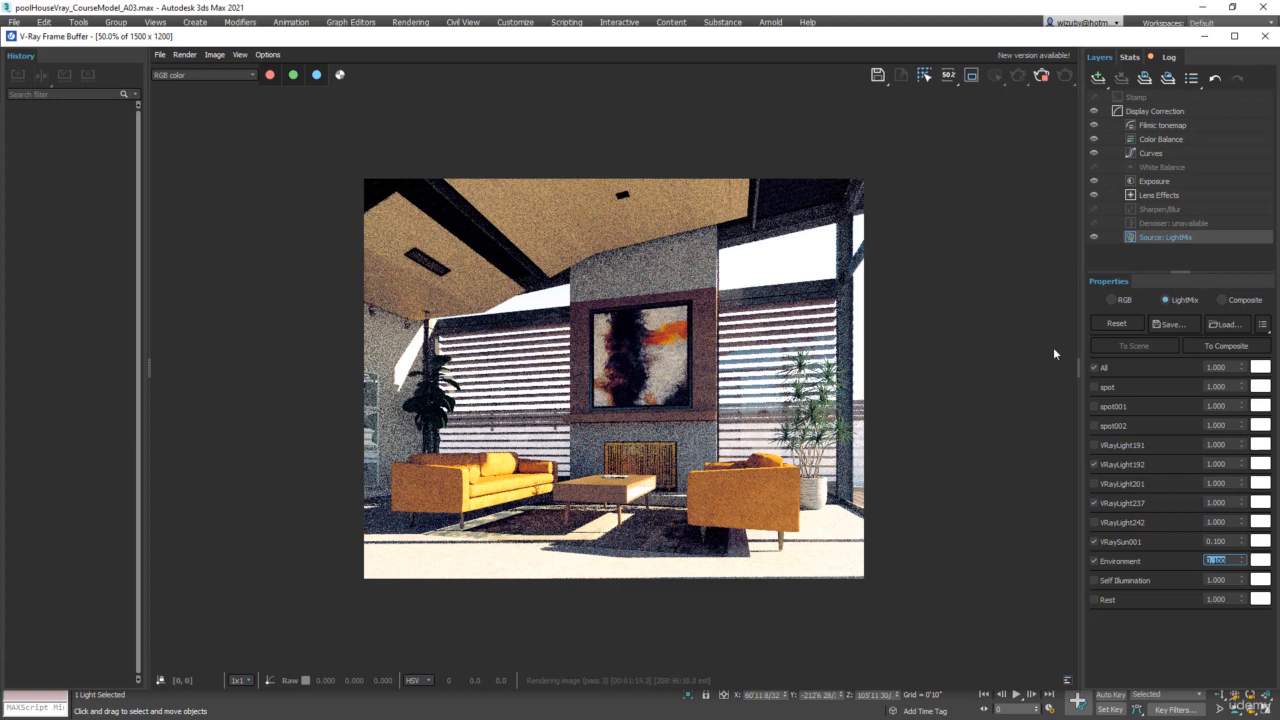
Stop the render and set the VRaySun's own intensity multiplier to 0.02, selecting the sun in the wireframe Top view
left_click(1042, 77)
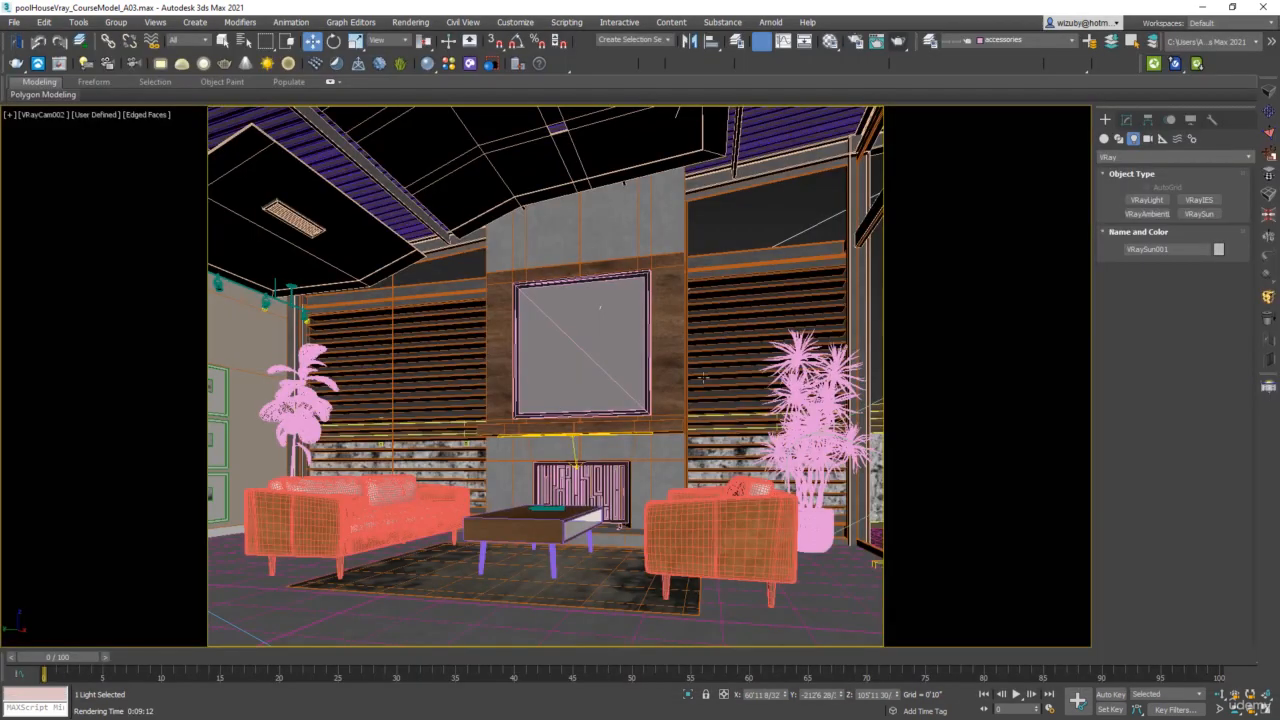
left_click(672, 402)
key("t")
key("F3")
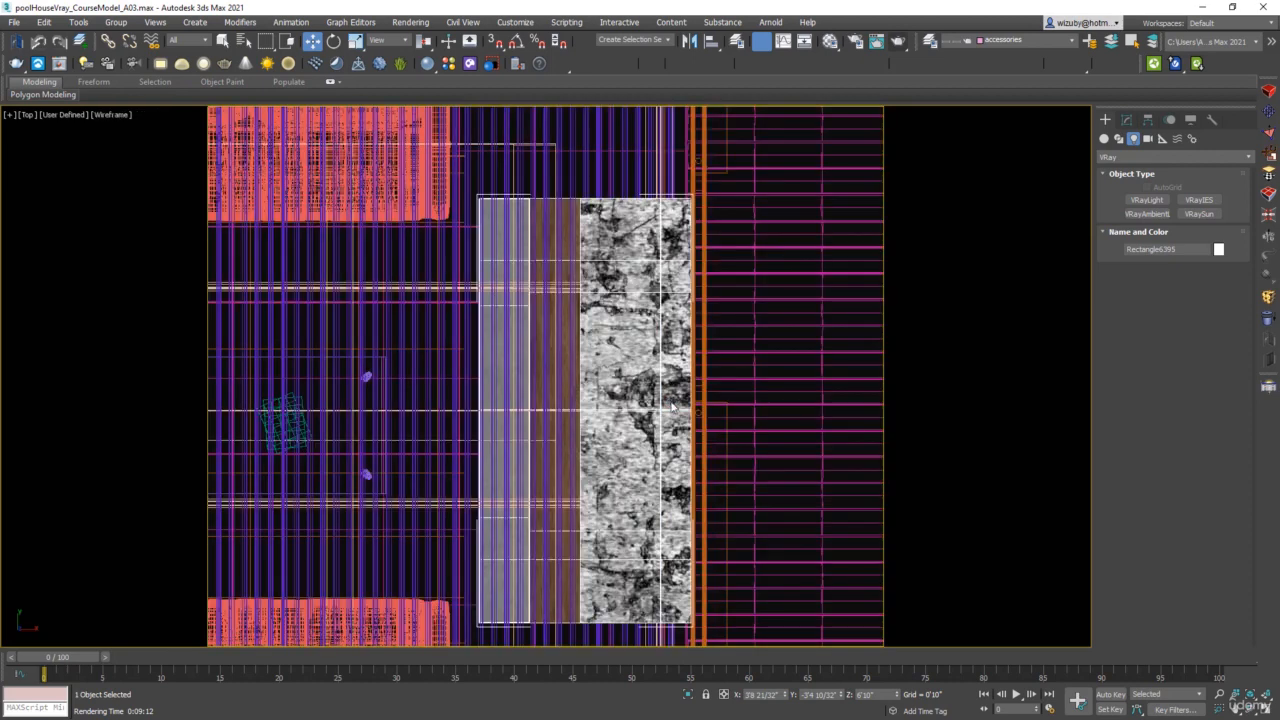
scroll(672, 402, "down", 10)
scroll(693, 402, "down", 5)
left_click(737, 580)
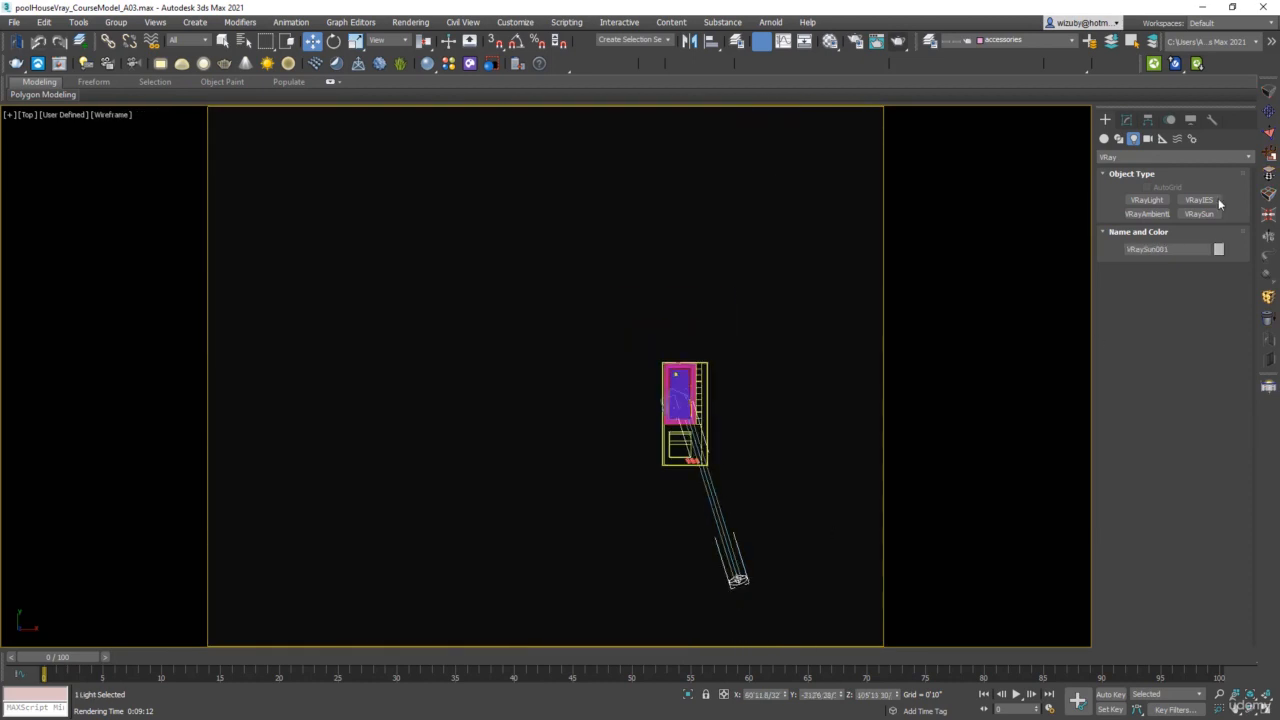
left_click(1127, 120)
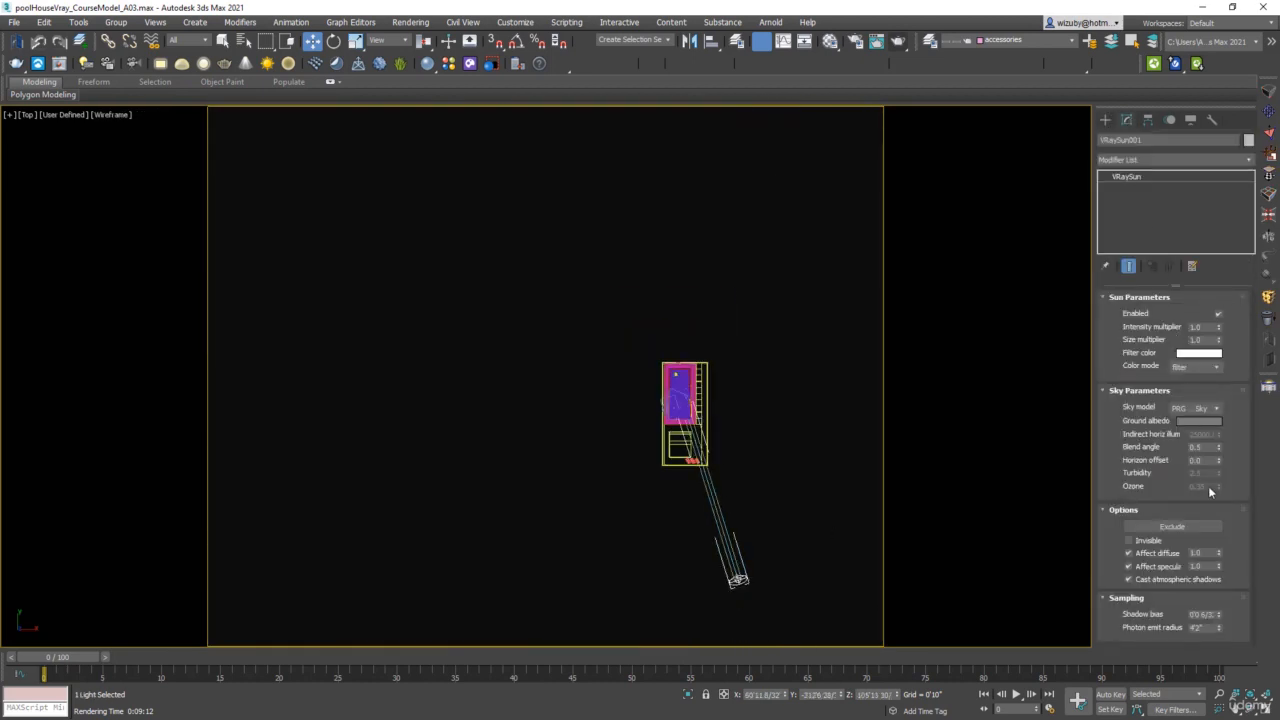
double_click(1200, 327)
left_click(791, 414)
Return to the VRayCam002 view, reopen the last V-Ray frame buffer, and start interactive rendering in a smaller floating window
key("c")
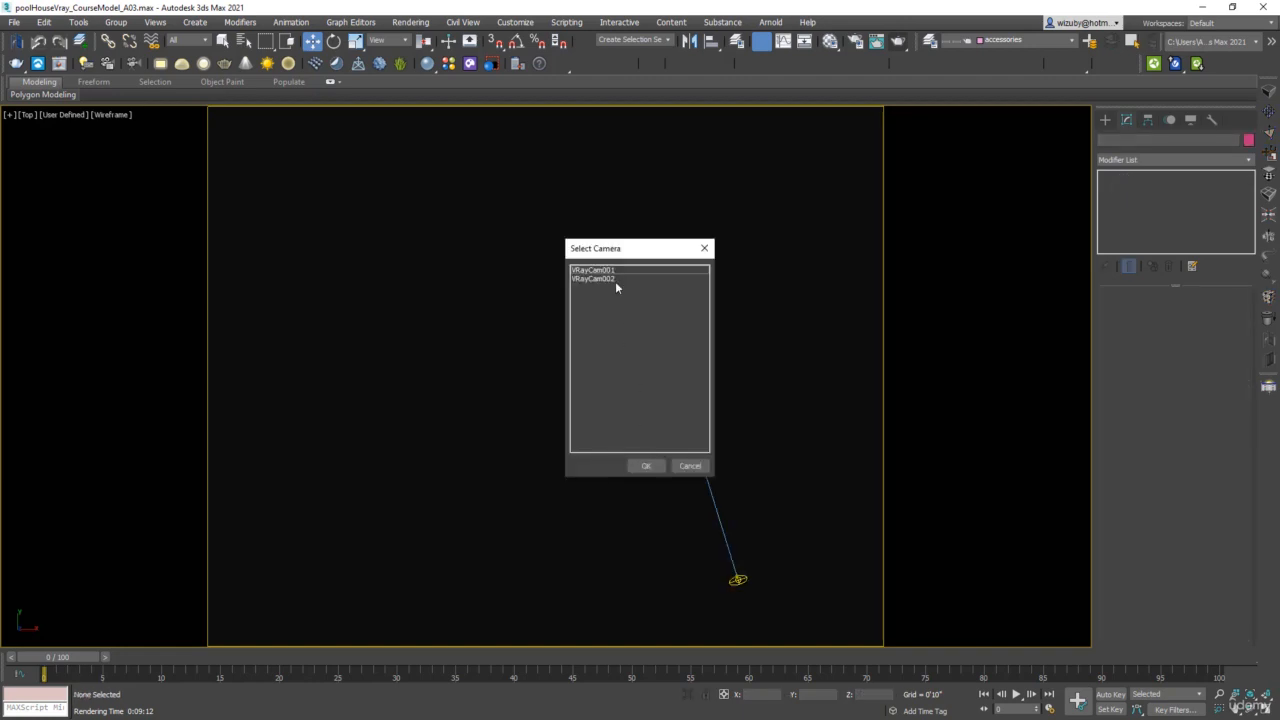
left_click(614, 279)
left_click(648, 466)
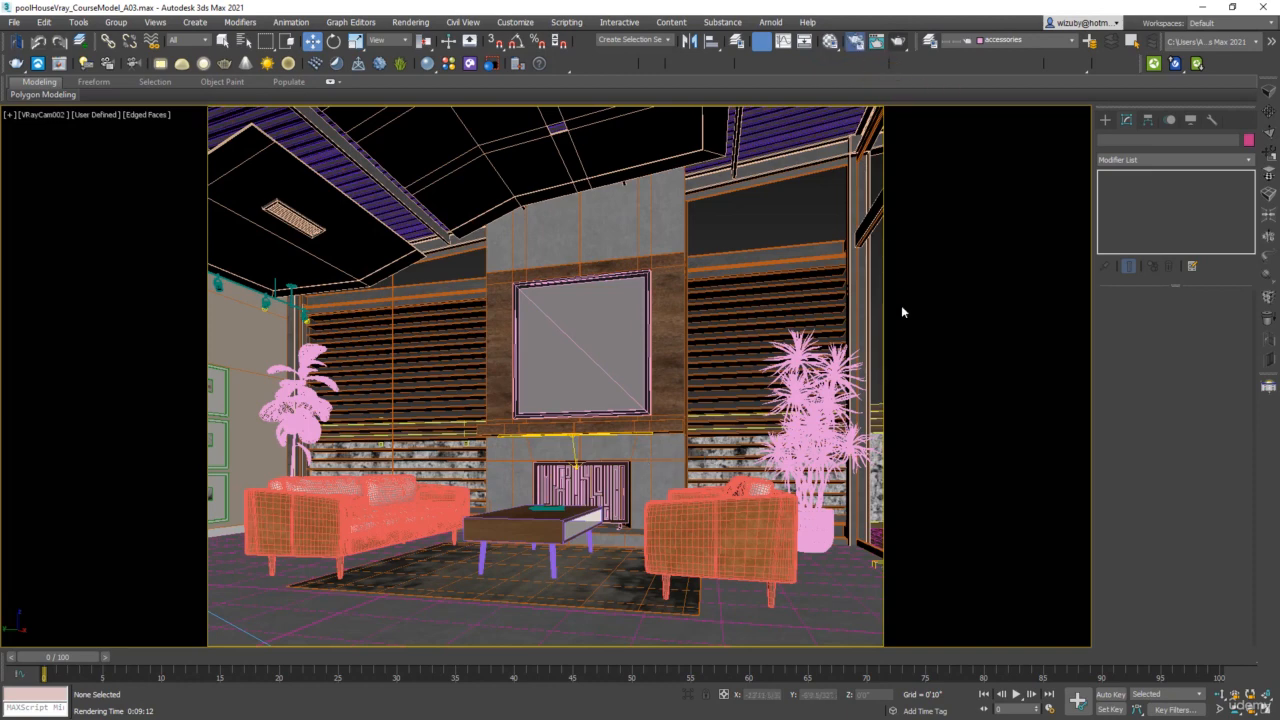
key("F10")
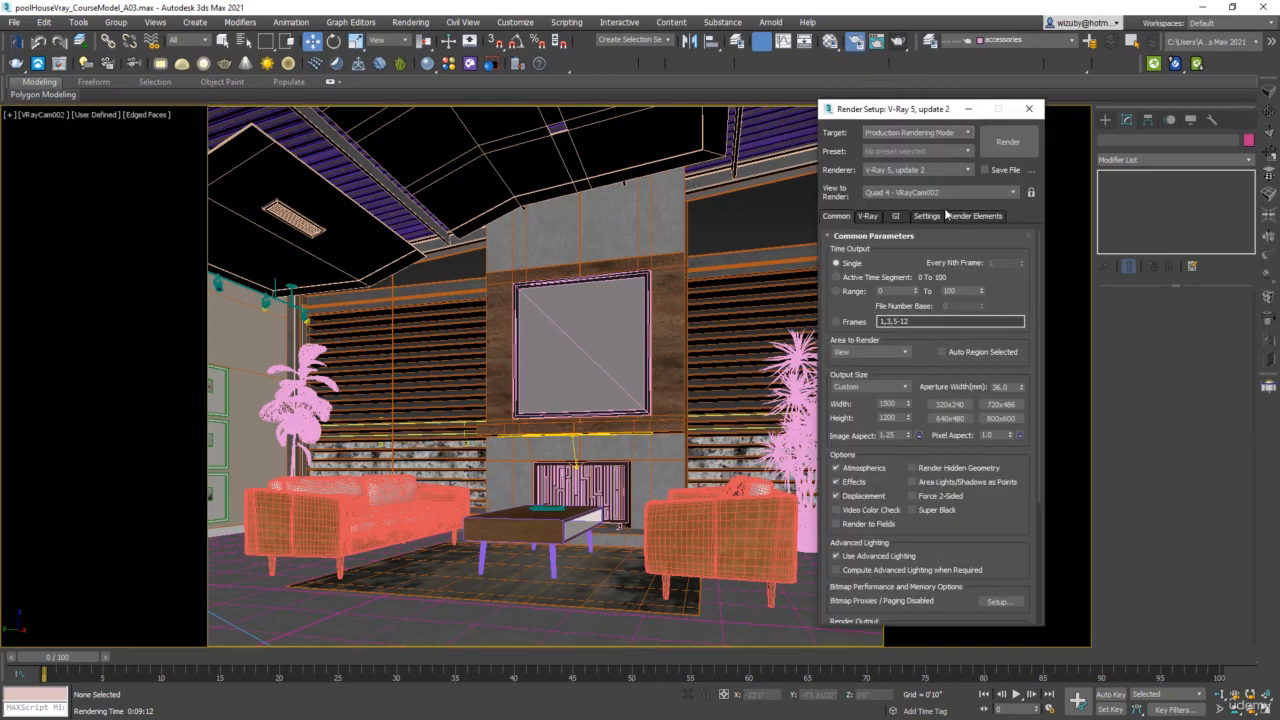
left_click(868, 216)
left_click(886, 234)
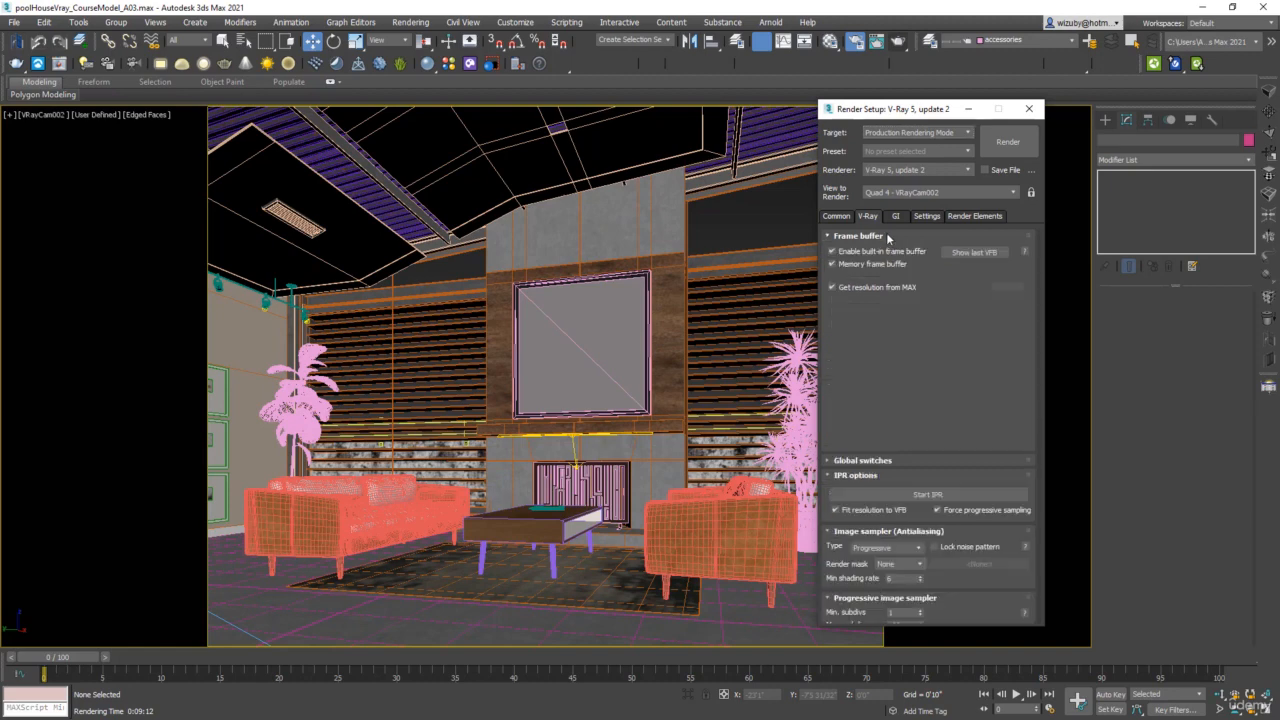
left_click(980, 253)
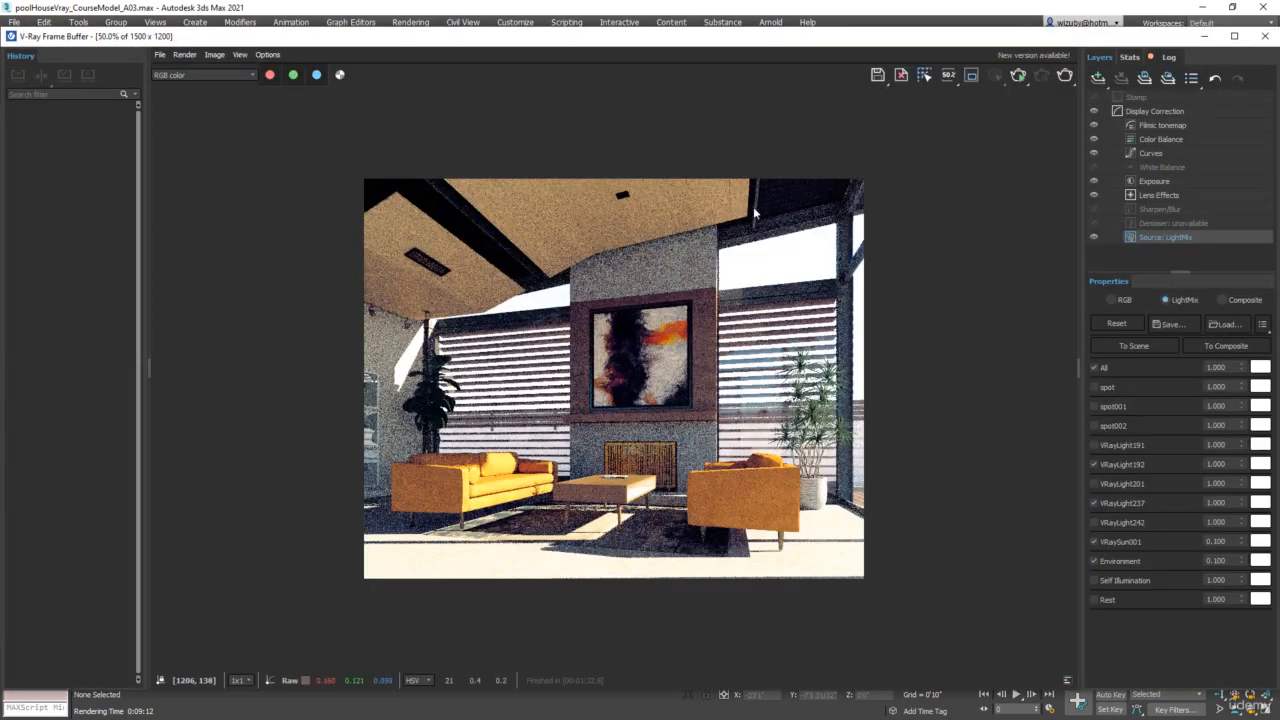
left_click(1017, 77)
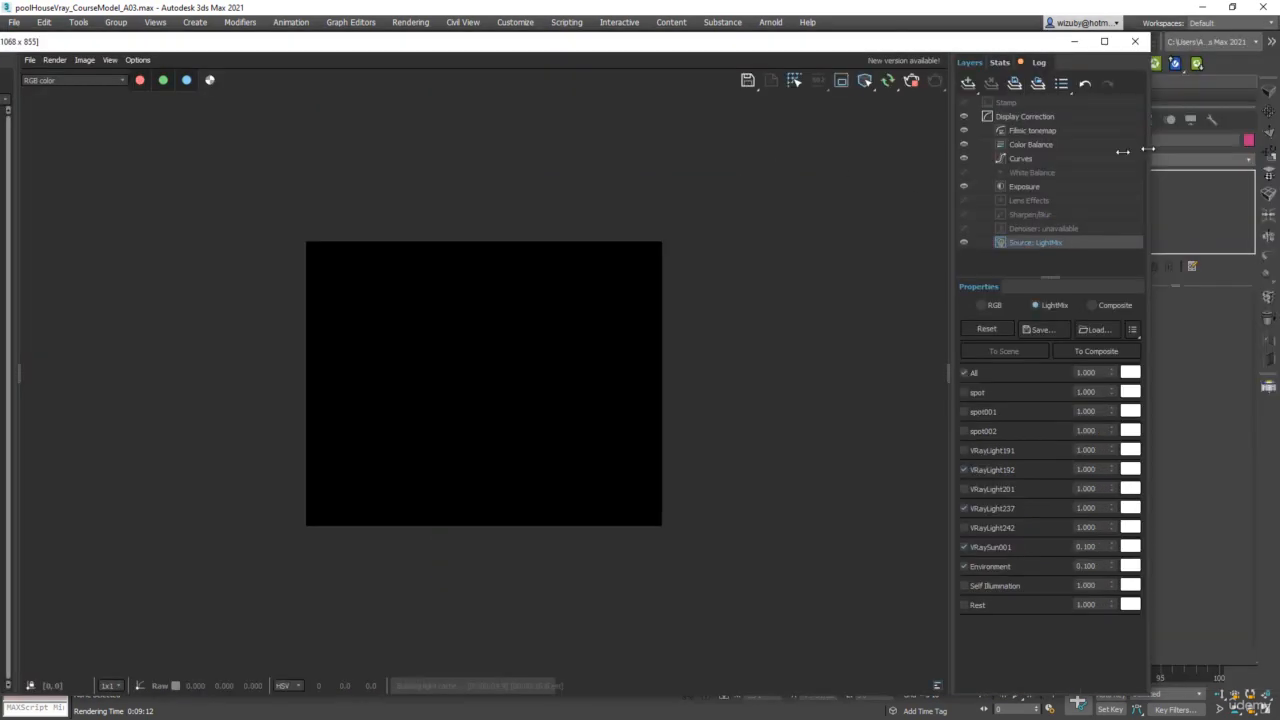
left_click_drag(1147, 151, 700, 164)
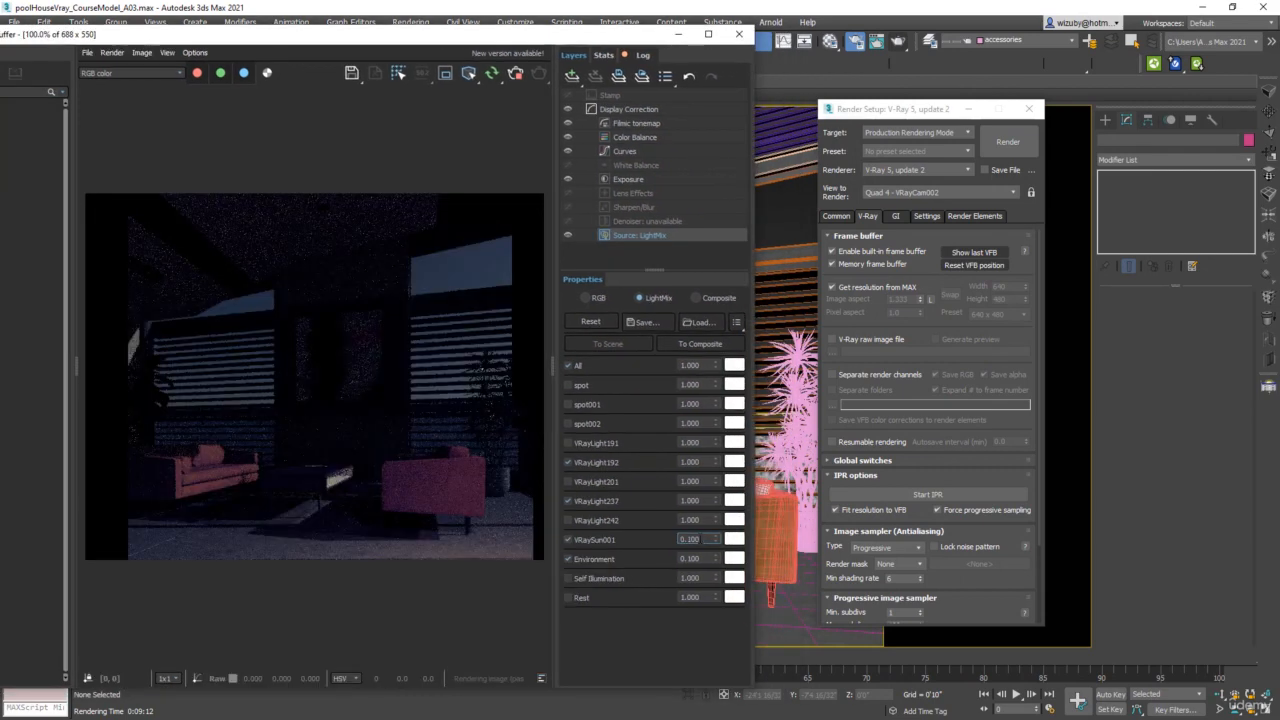
Set the VRaySun001 and Environment LightMix intensities back to 1 and raise the Exposure layer's exposure to 2.749
left_click_drag(703, 539, 672, 538)
type("1")
key("Return")
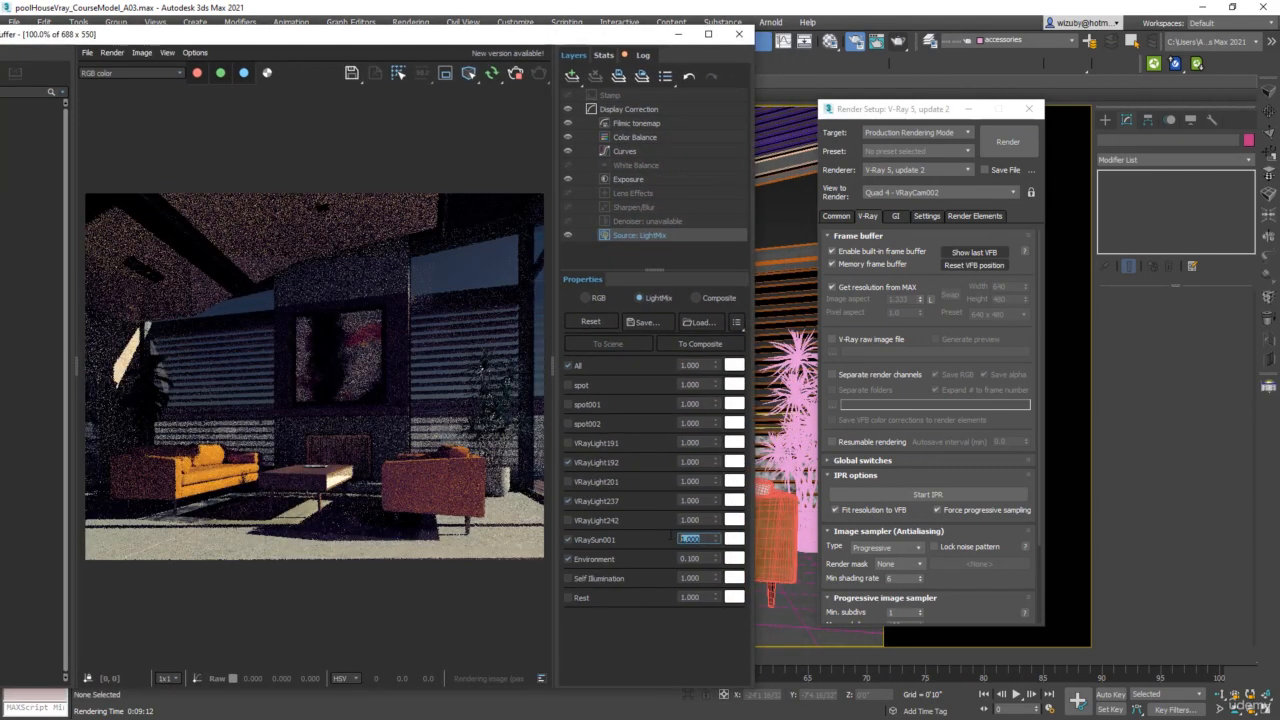
left_click_drag(710, 559, 682, 559)
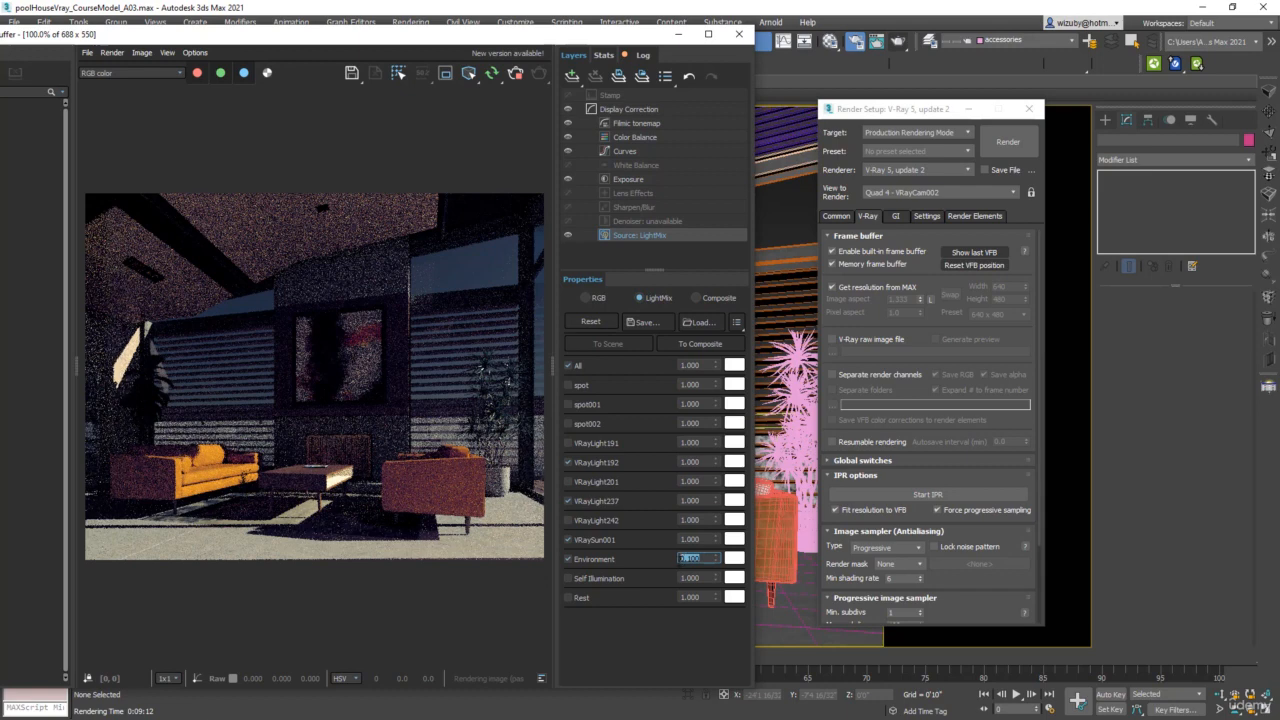
type("1")
key("Return")
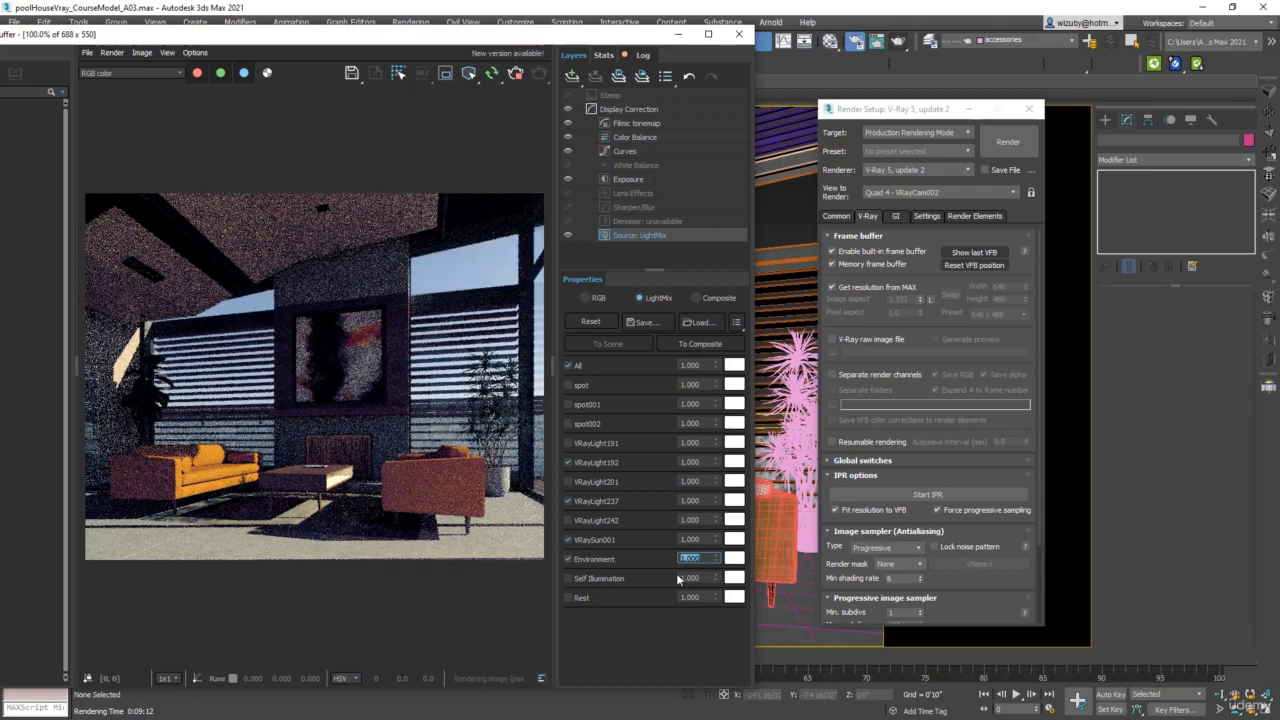
left_click(660, 178)
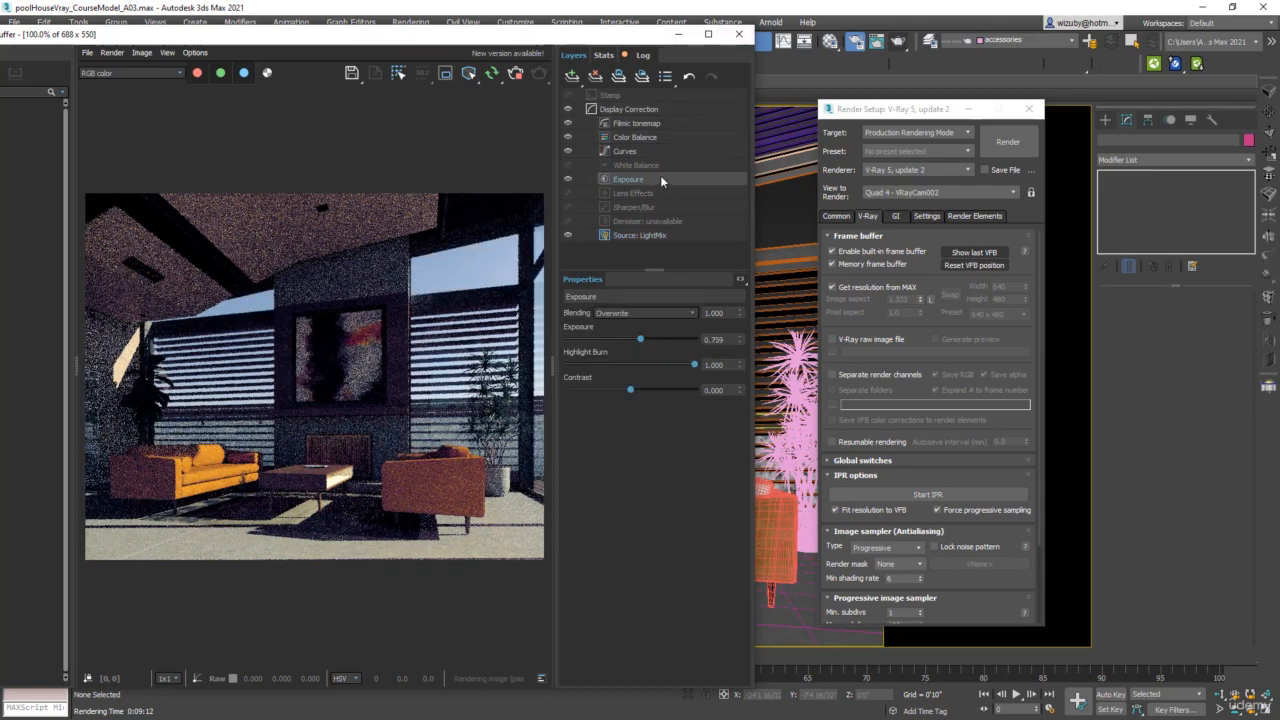
left_click_drag(640, 339, 665, 341)
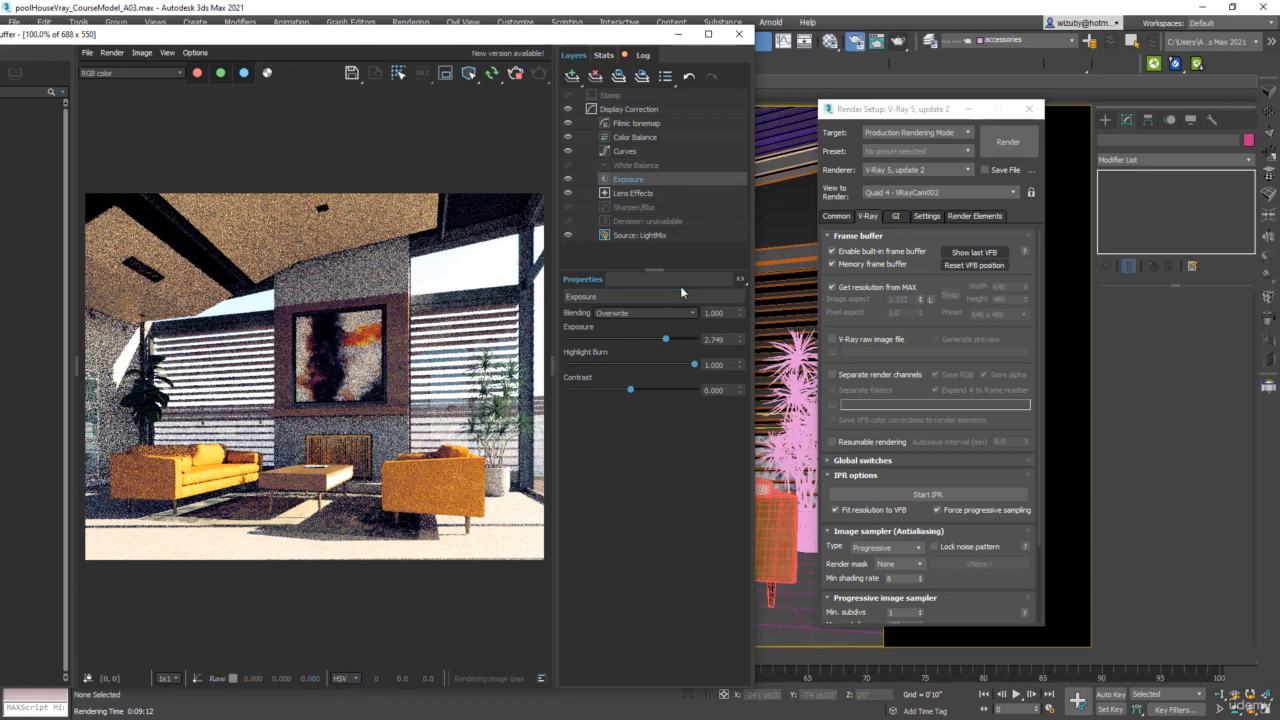
Select VRaySun001 through the V-Ray Light Lister, enlarging the lister to reach the SunSky lights, and close it
left_click(1269, 389)
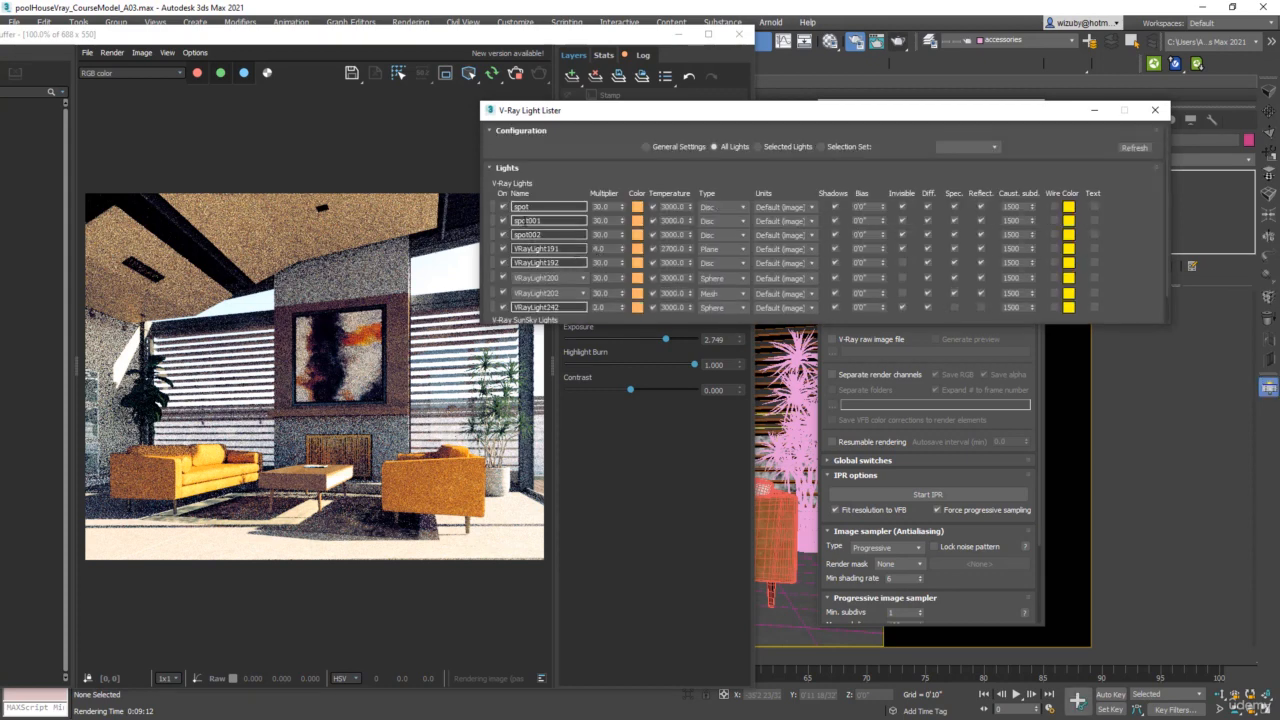
left_click(1269, 389)
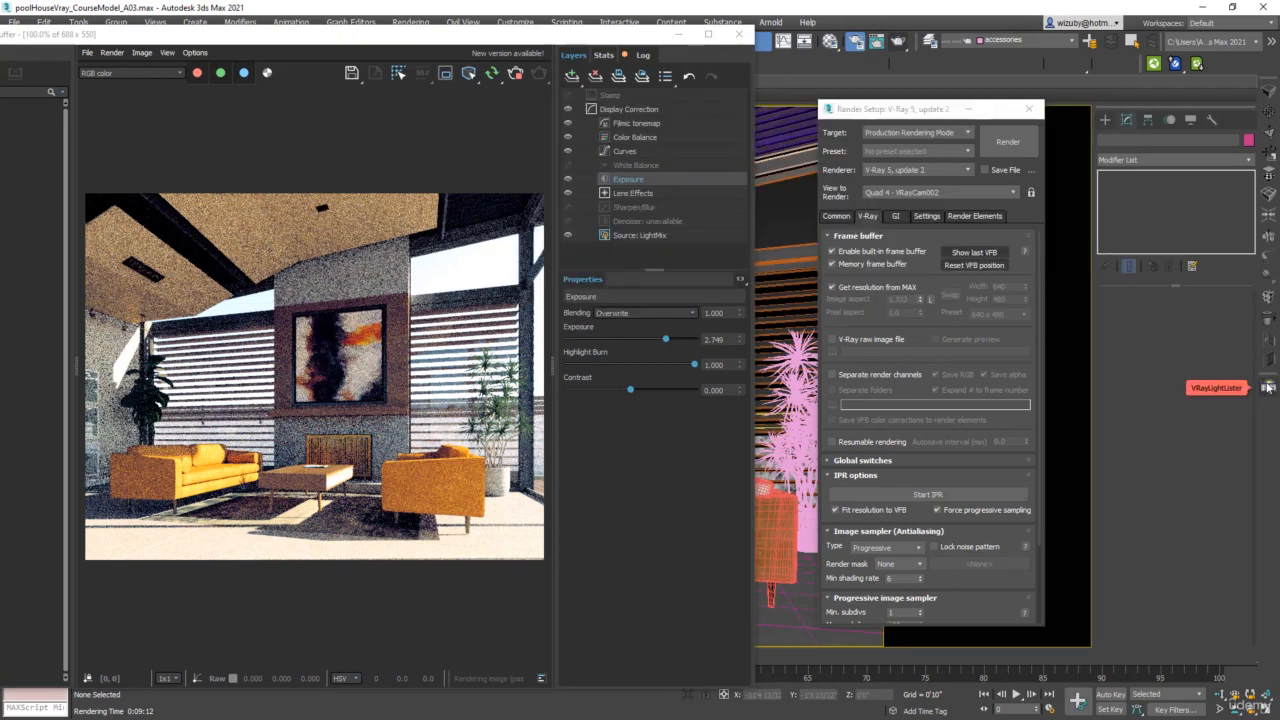
left_click(1268, 388)
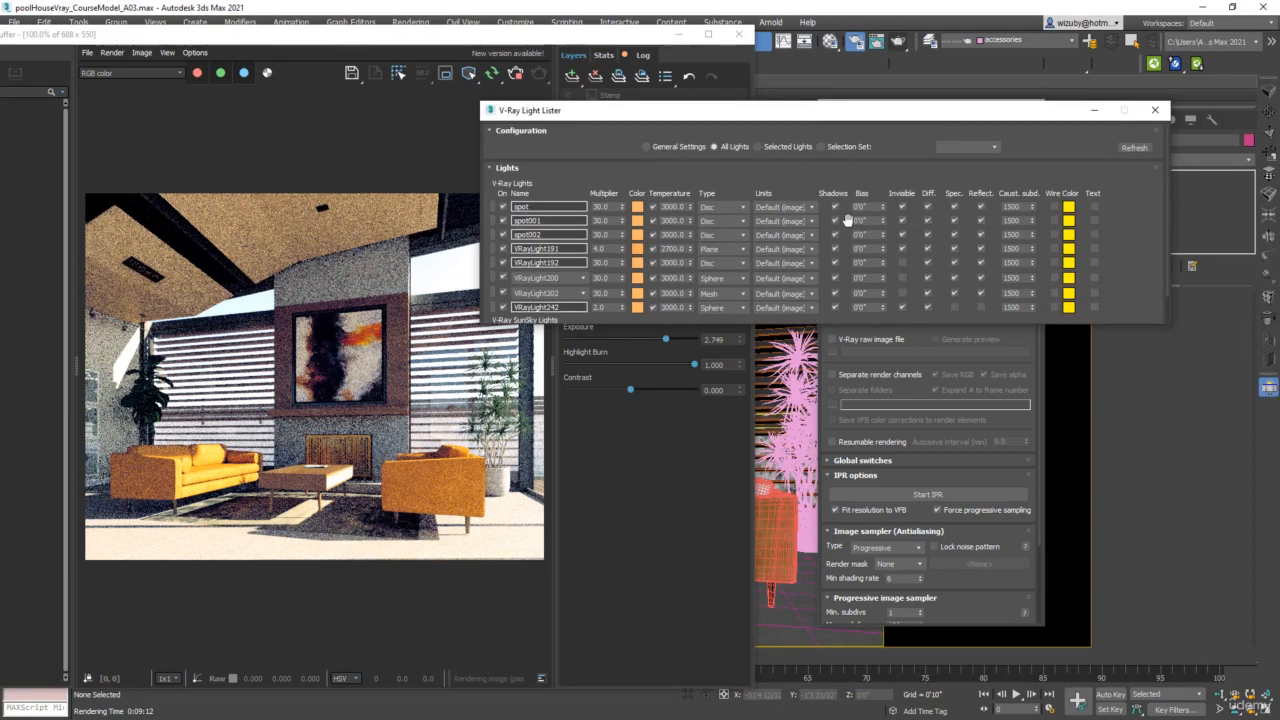
left_click_drag(960, 323, 967, 473)
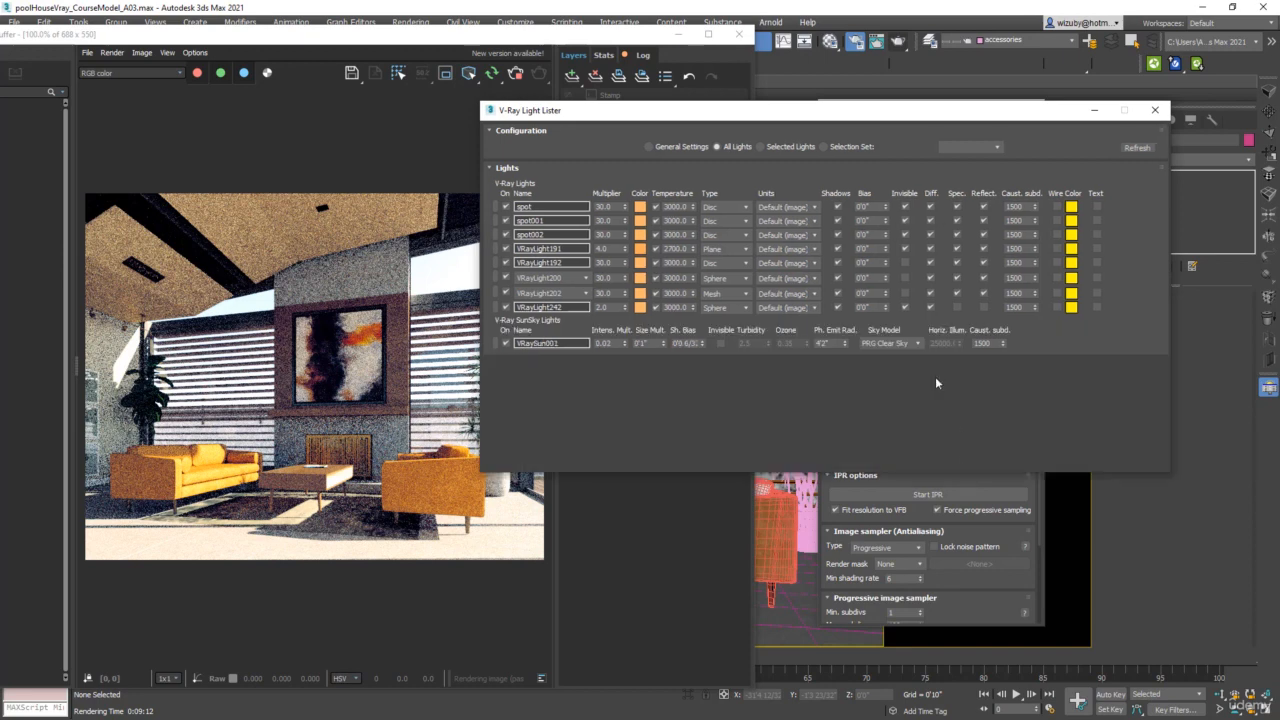
left_click_drag(550, 37, 653, 170)
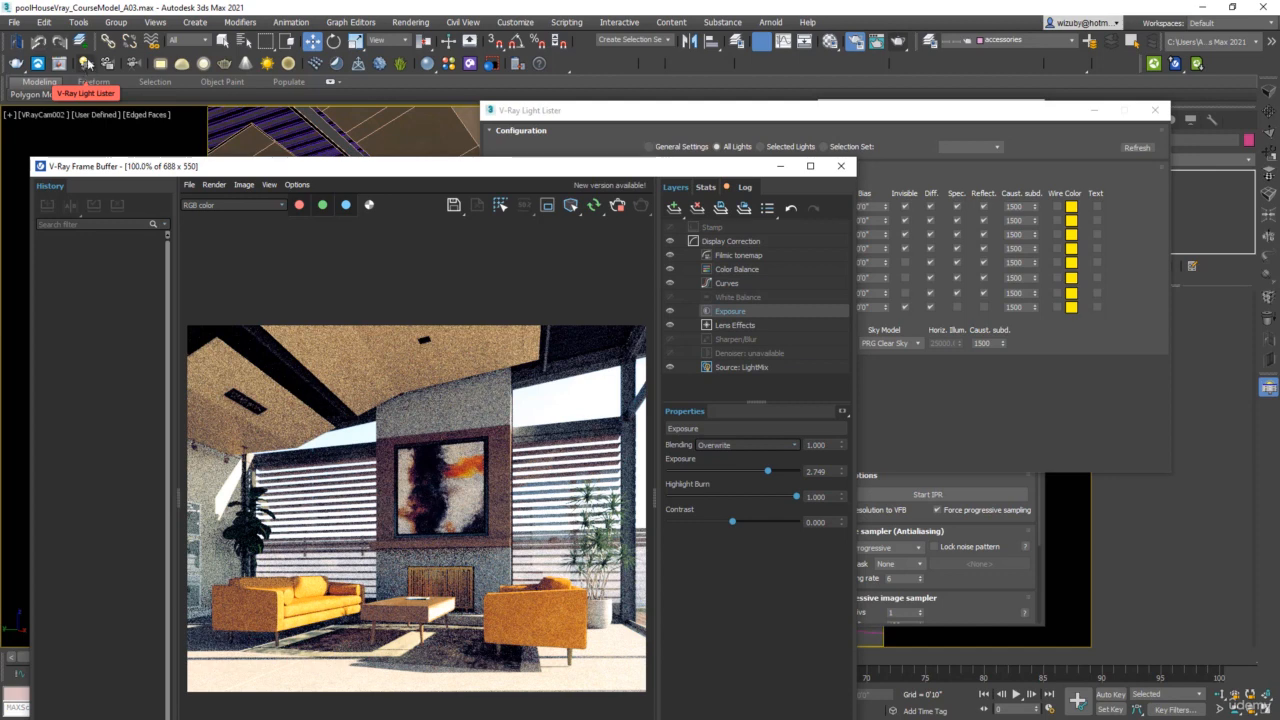
left_click_drag(717, 171, 682, 58)
left_click(936, 117)
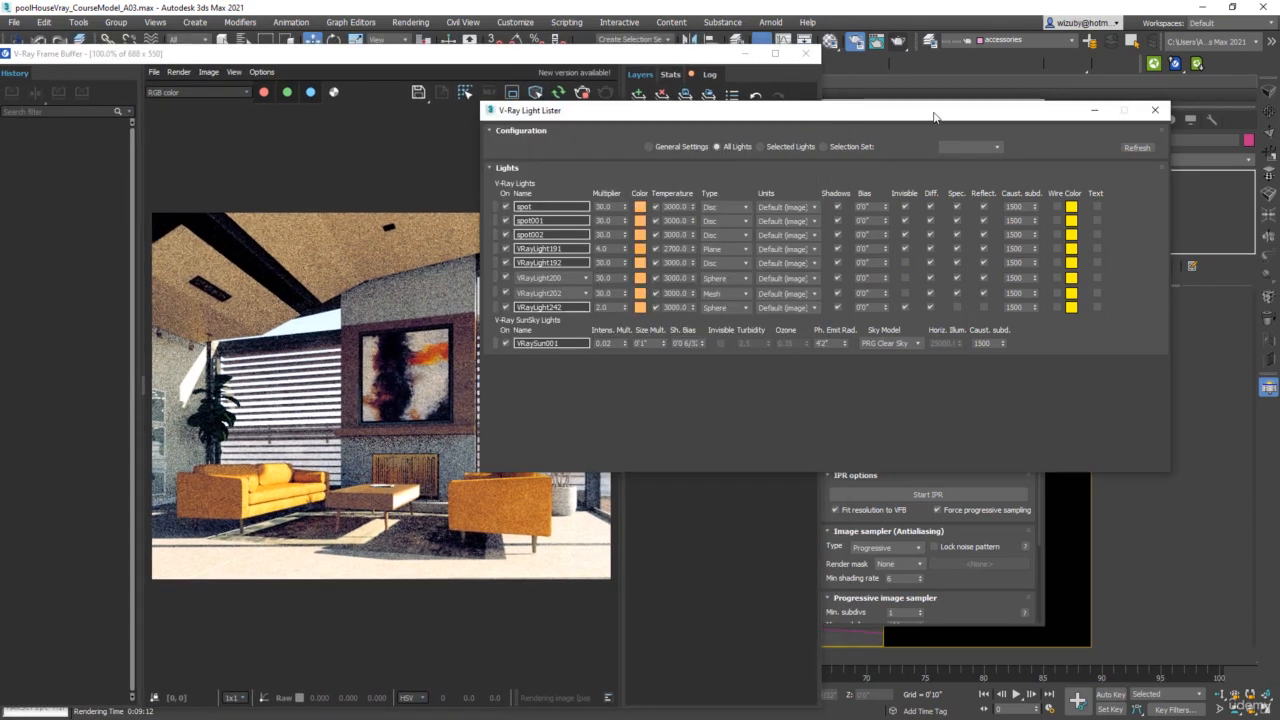
left_click(495, 343)
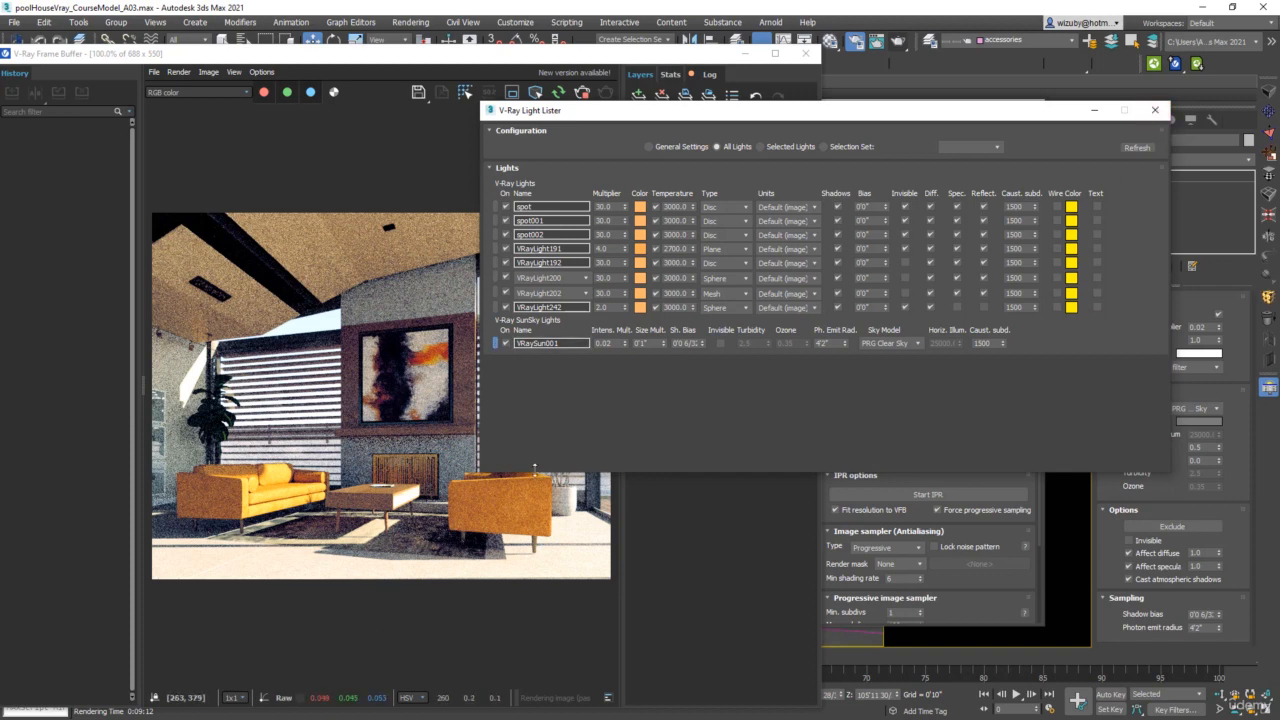
left_click(1155, 110)
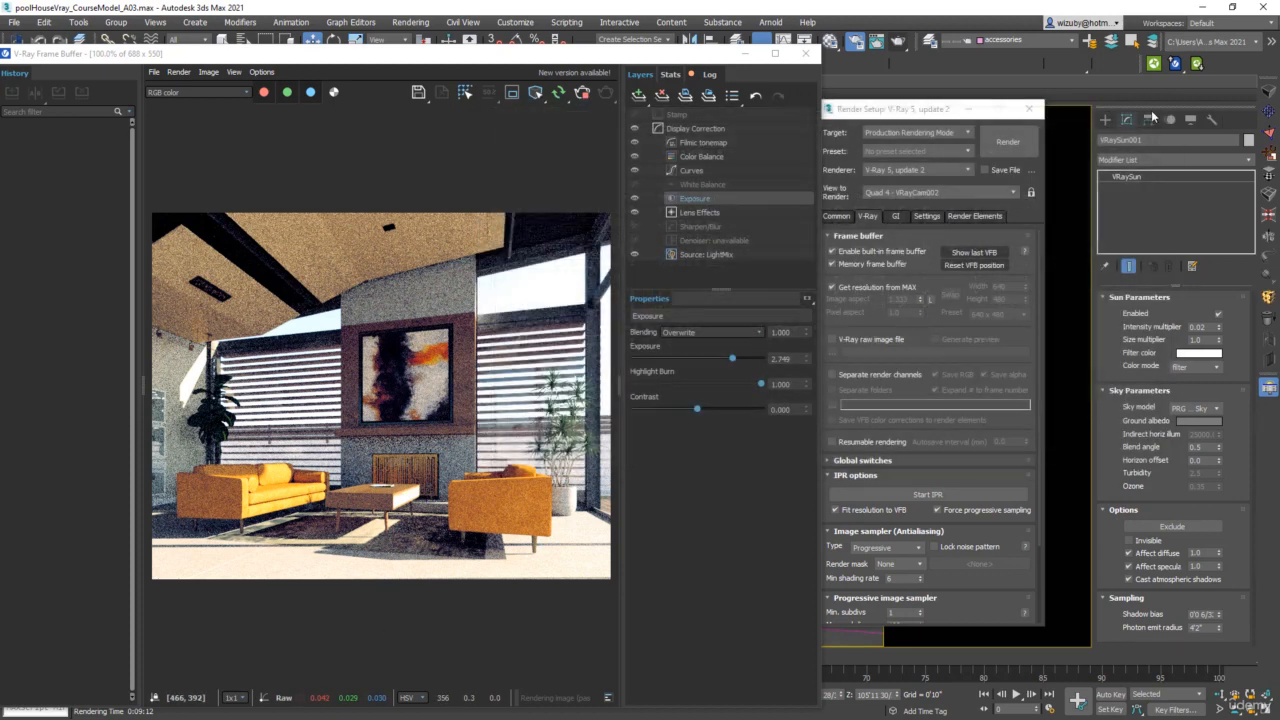
Reposition VRaySun001 with the Move Transform Type-In, trying an absolute world Z of 300' and settling on 200'
left_click_drag(680, 53, 681, 0)
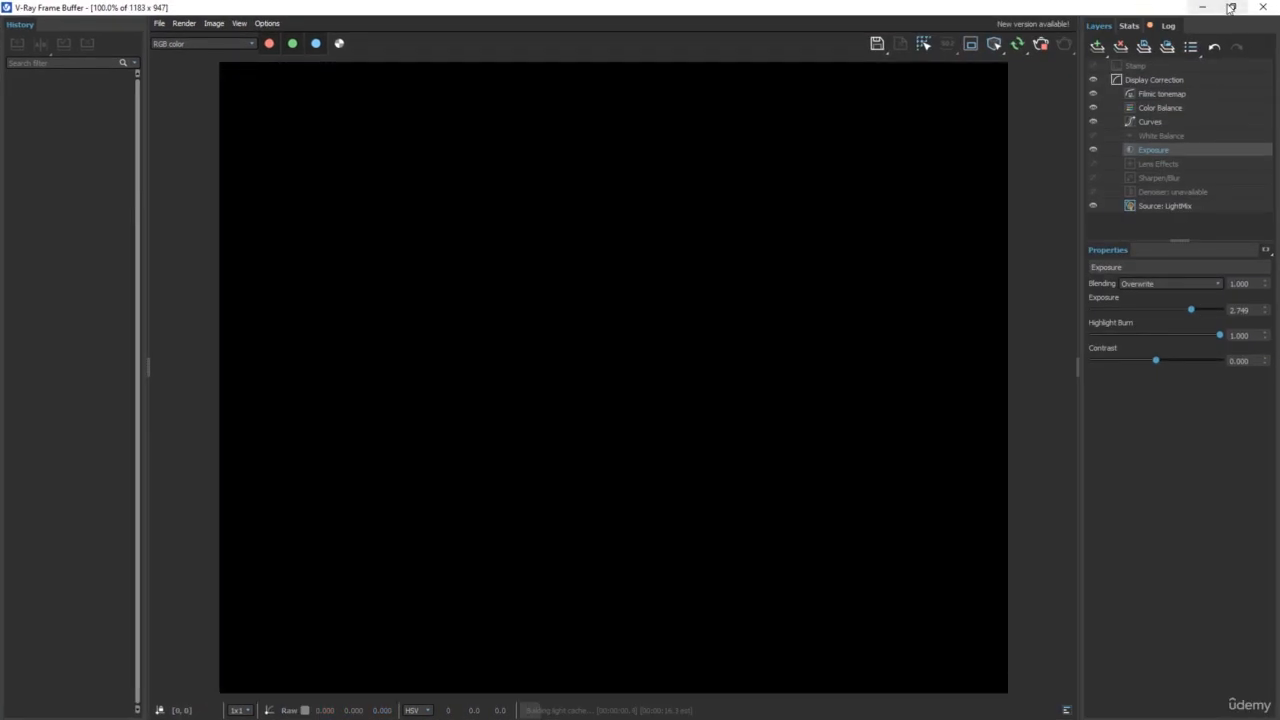
left_click(1230, 8)
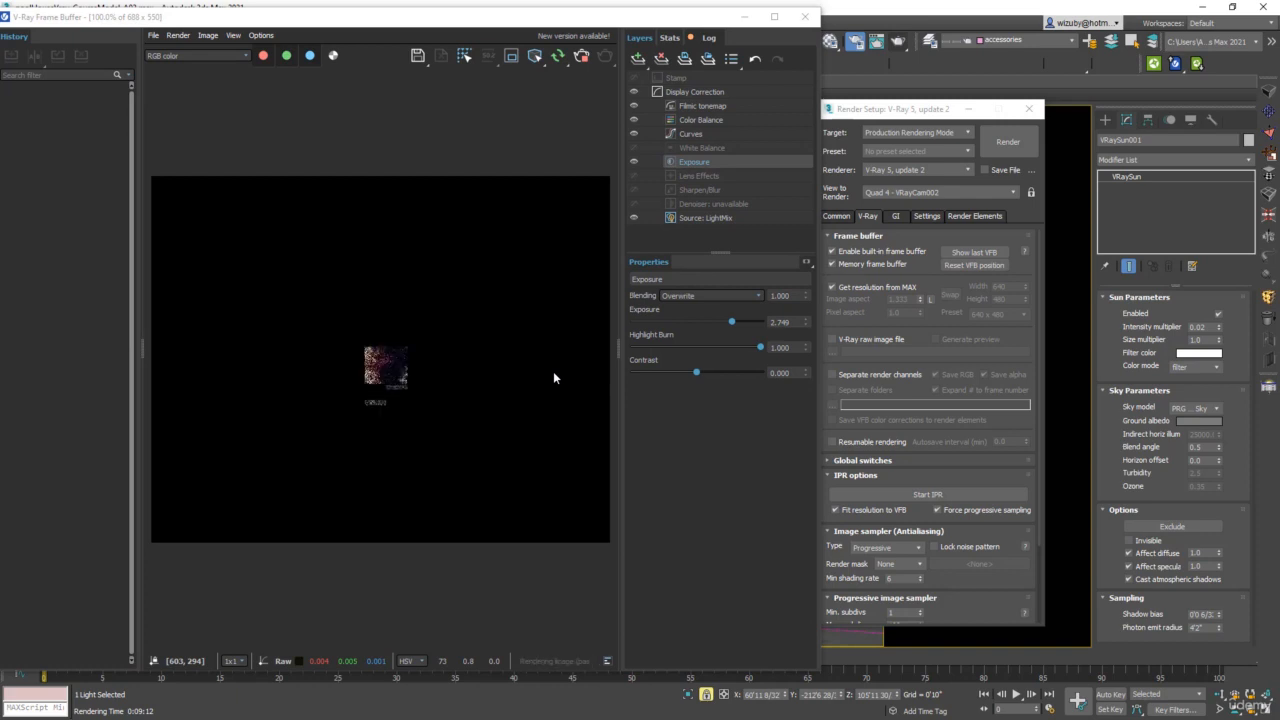
right_click(1068, 414)
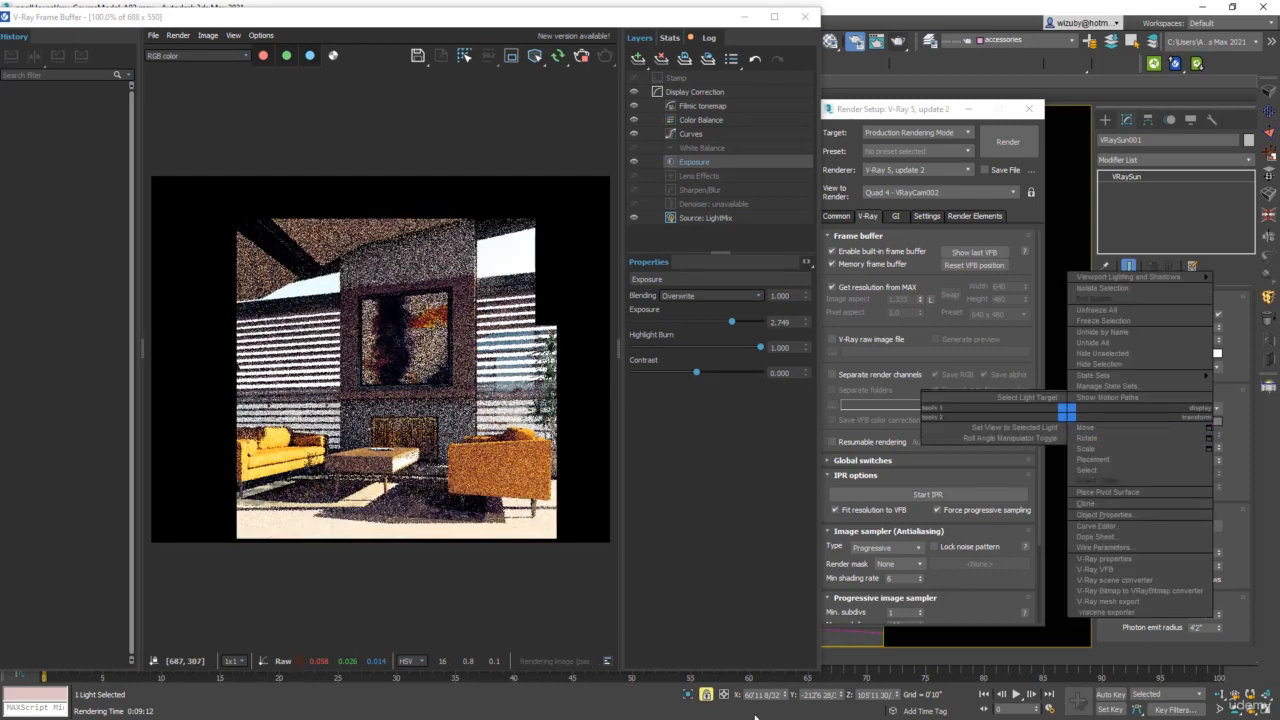
left_click(1213, 430)
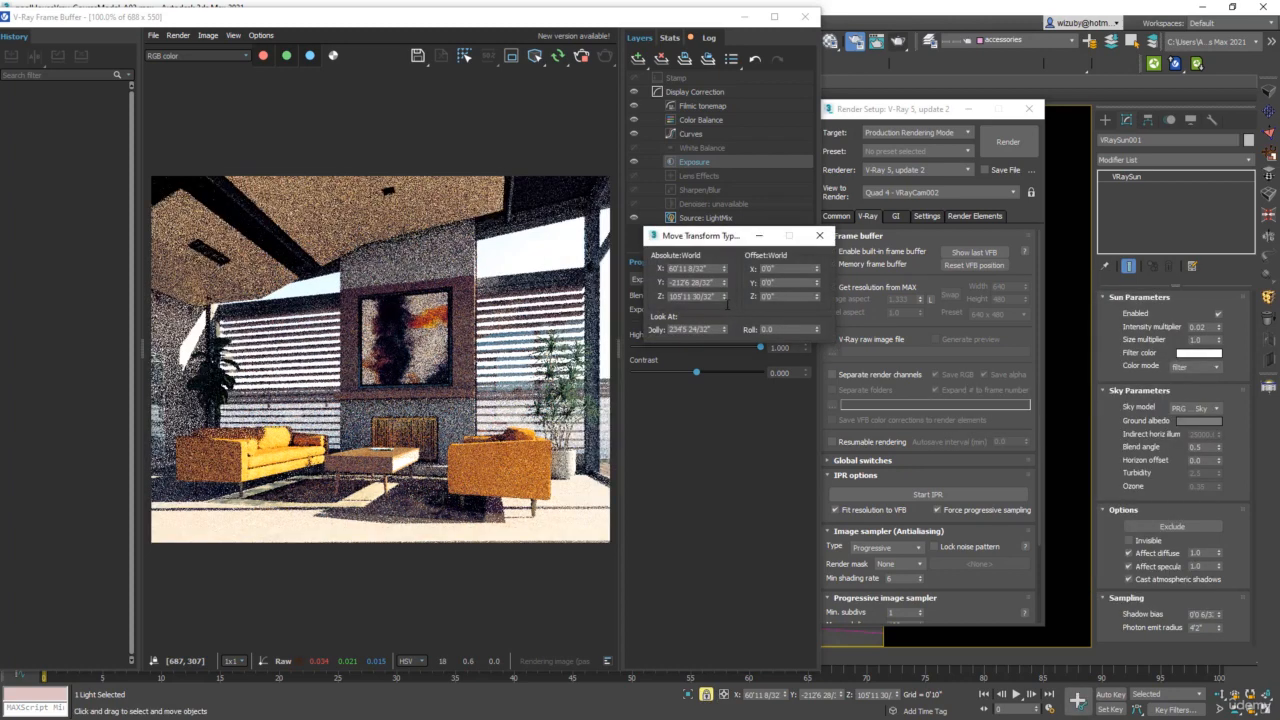
double_click(697, 296)
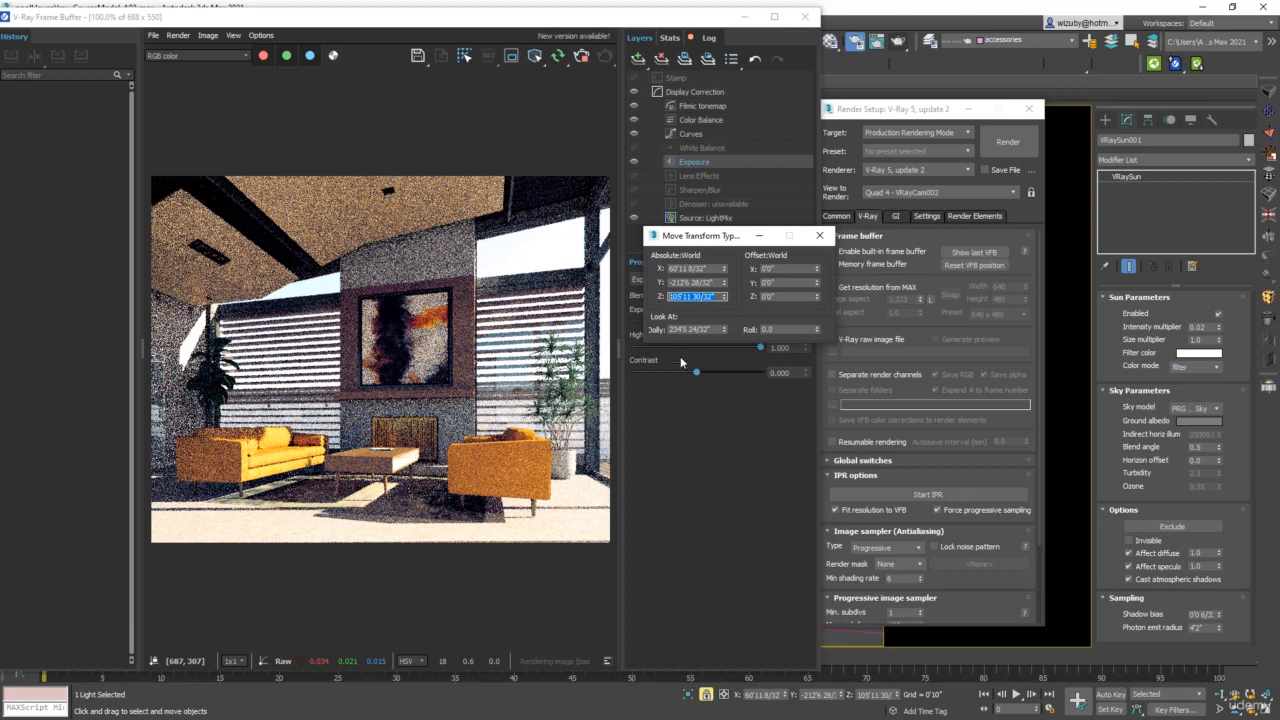
type("300")
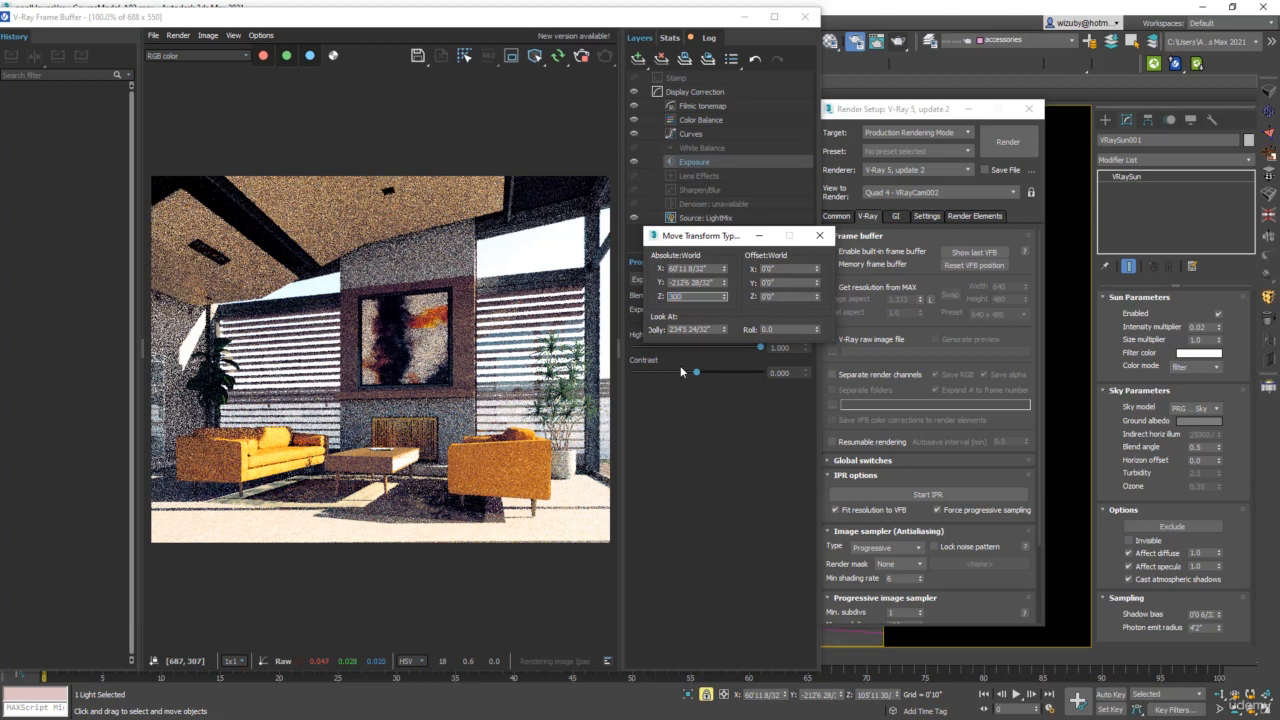
key("Return")
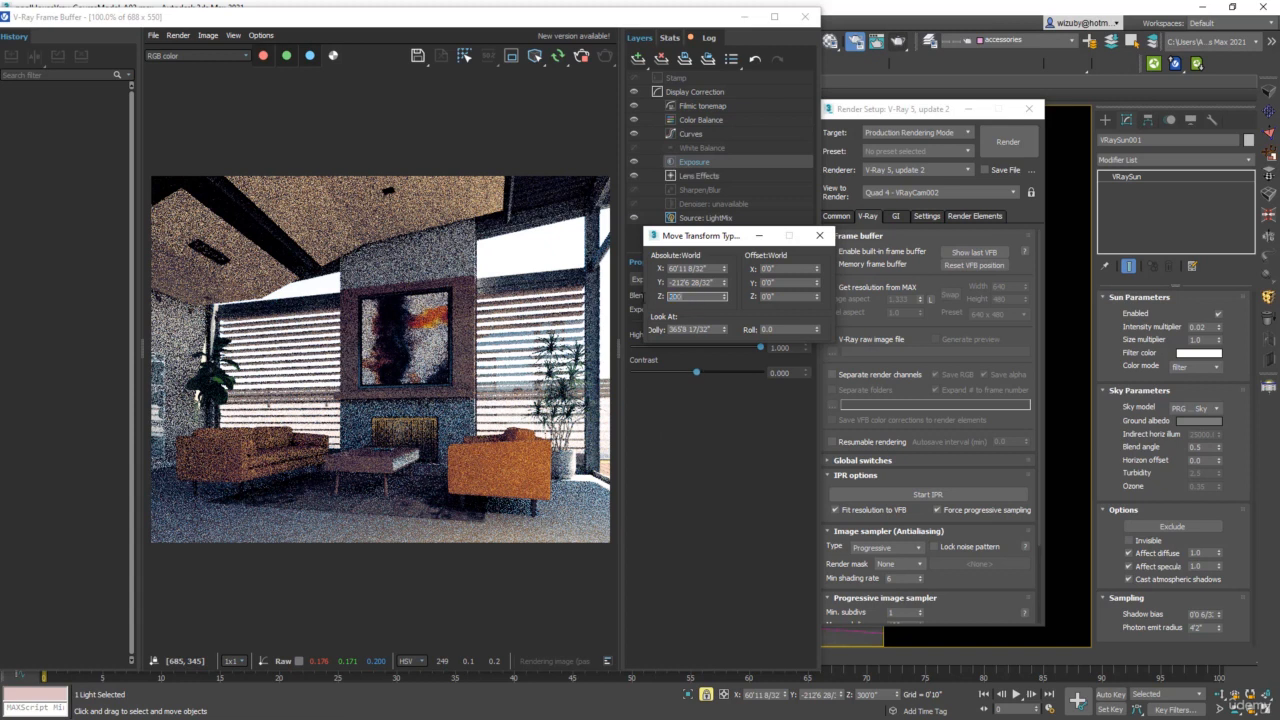
key("Return")
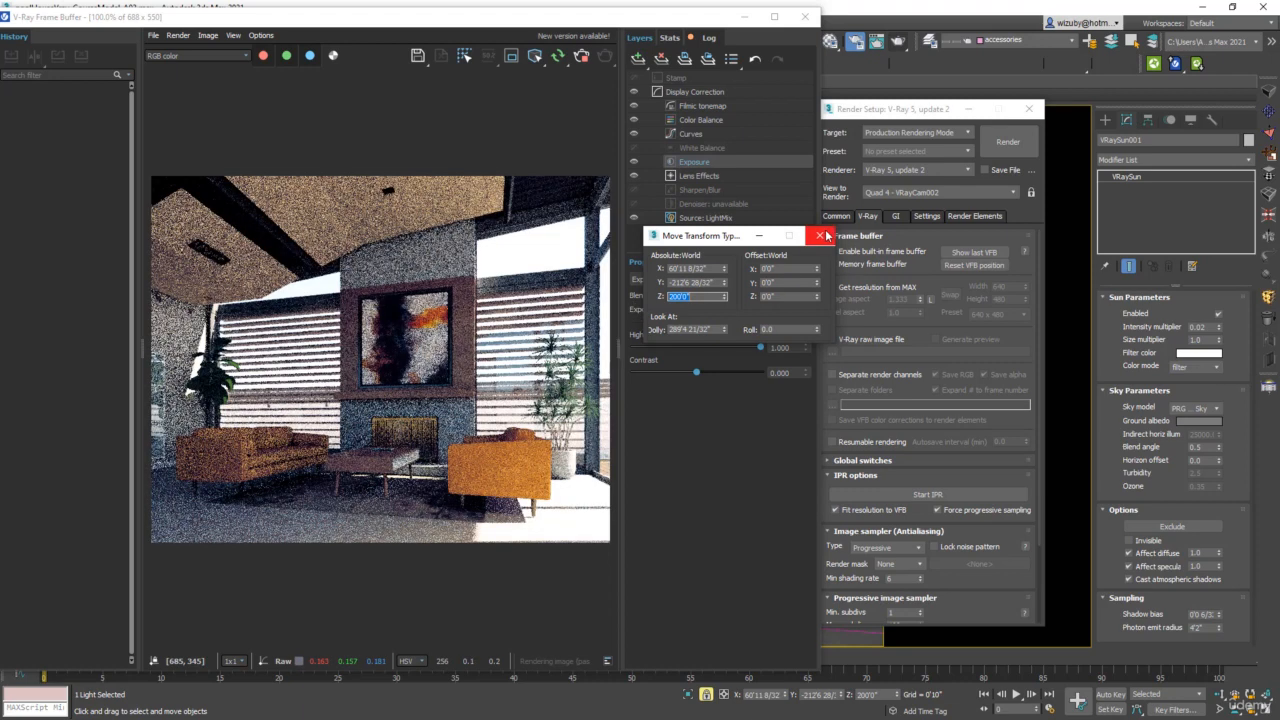
left_click(820, 235)
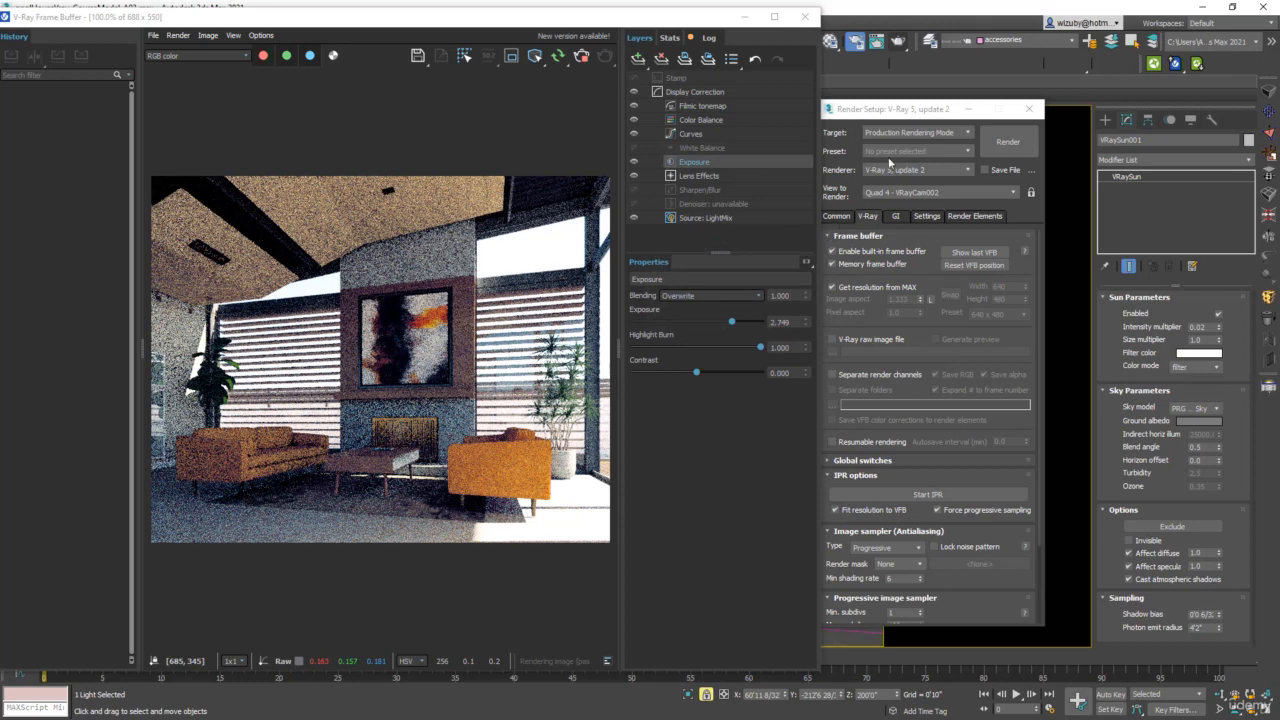
Close Render Setup and, in the Top view, swing VRaySun001 counterclockwise around the house to a more sideways angle, closer to the building
left_click_drag(926, 118, 960, 152)
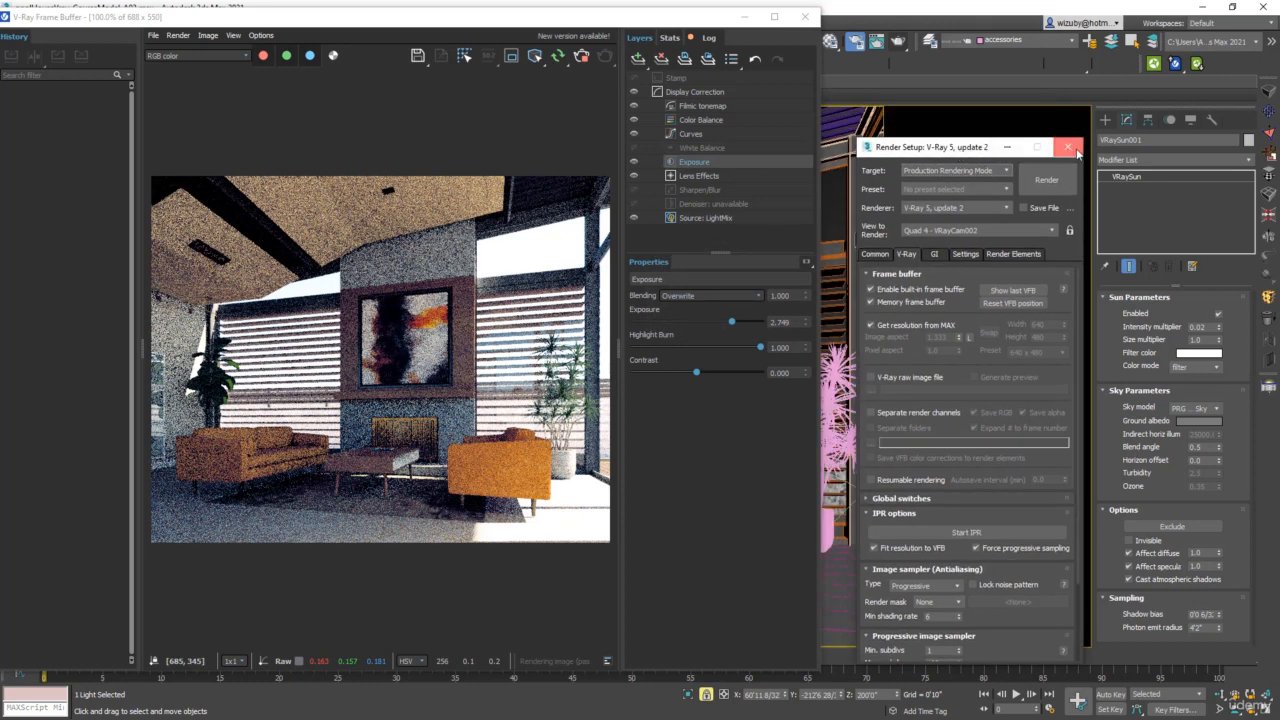
left_click(1068, 148)
key("t")
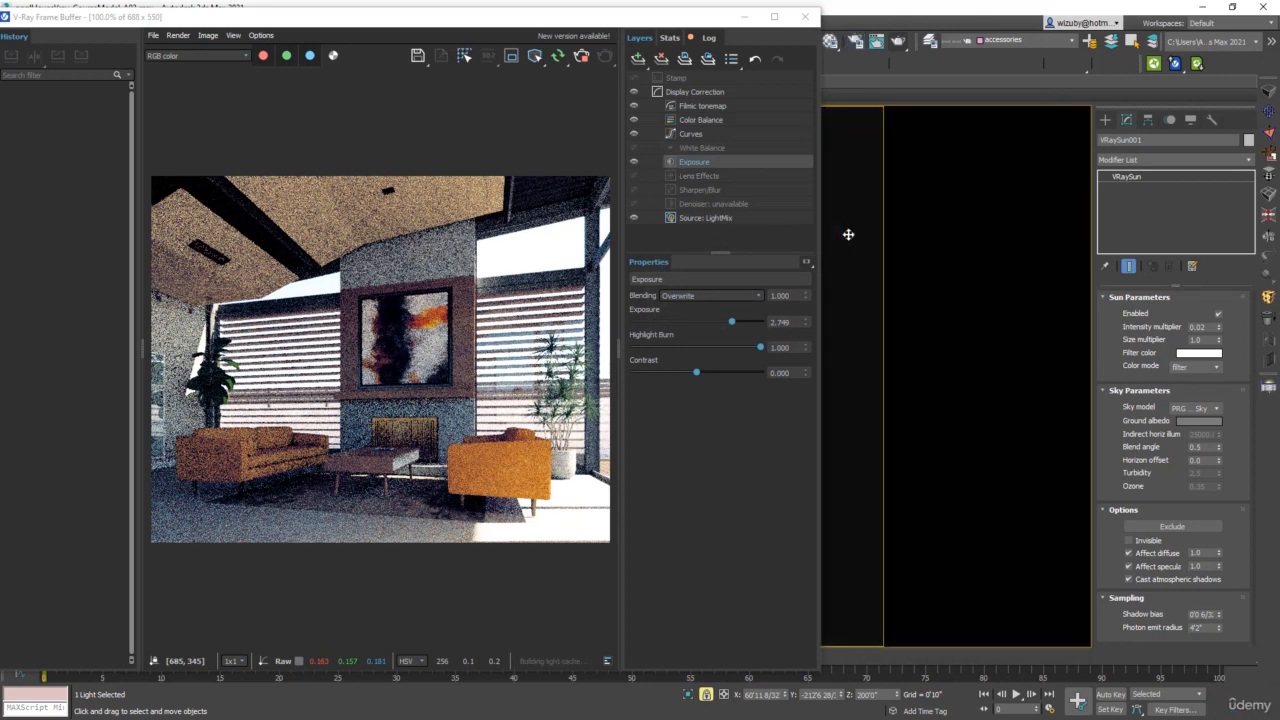
left_click_drag(712, 22, 1180, 150)
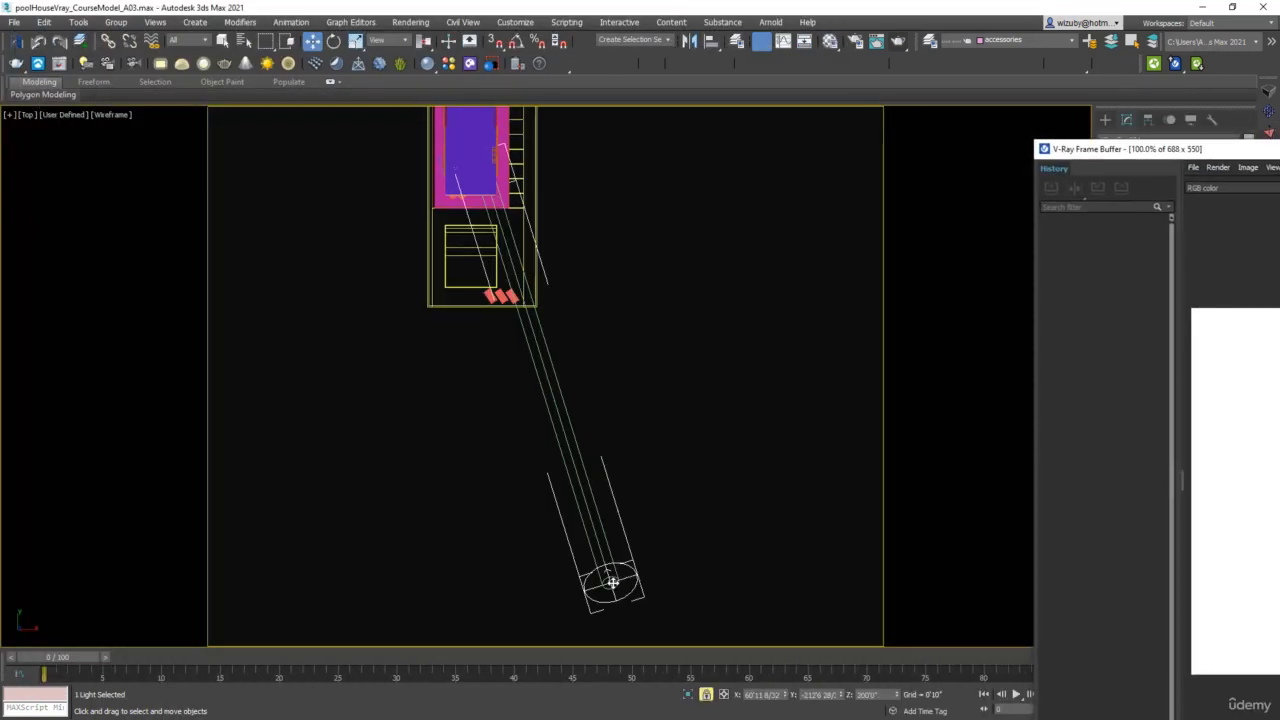
left_click_drag(612, 582, 698, 354)
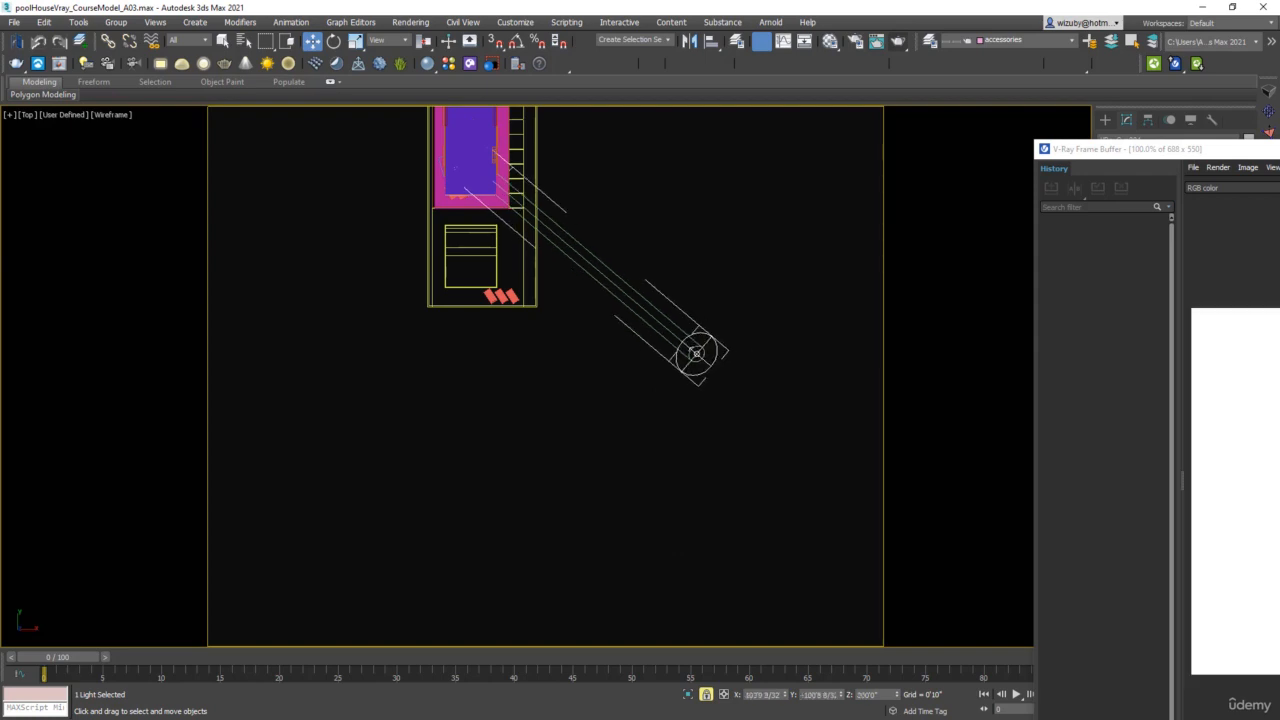
Return to the VRayCam002 view and examine the interactive render up close around the armchair, coffee table and window blinds
left_click_drag(1279, 150, 506, 318)
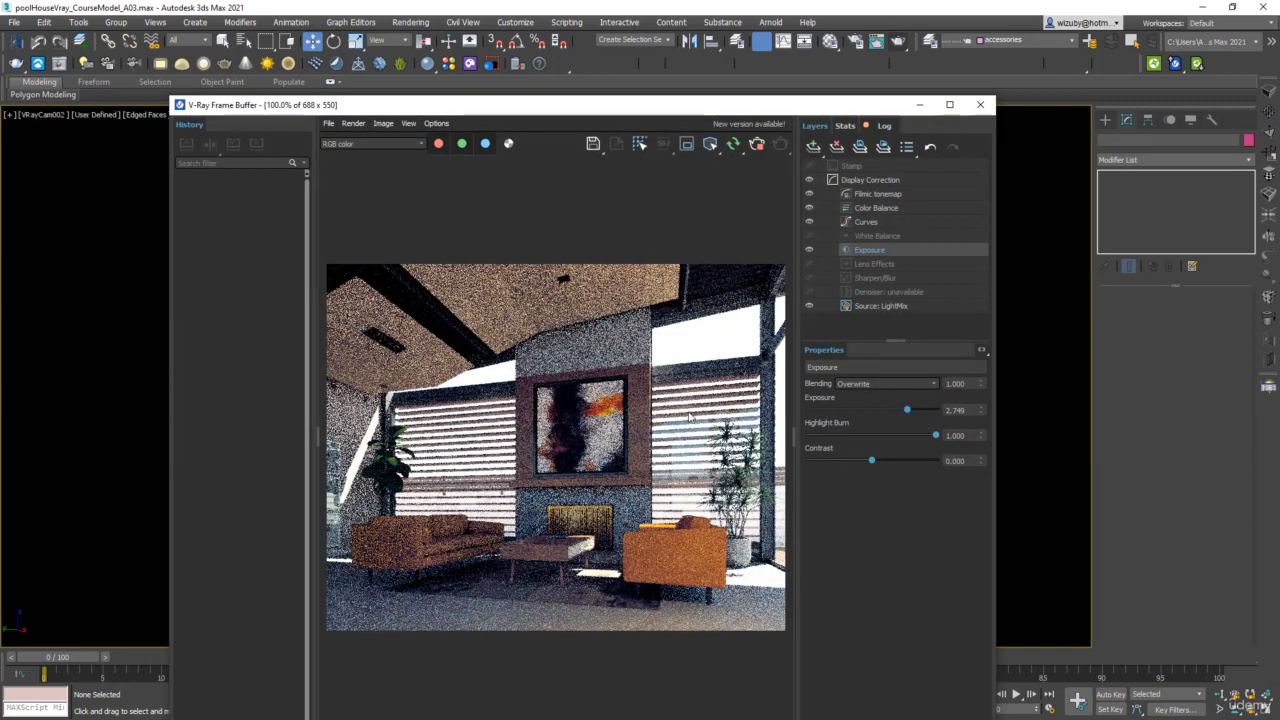
scroll(692, 505, "up", 1)
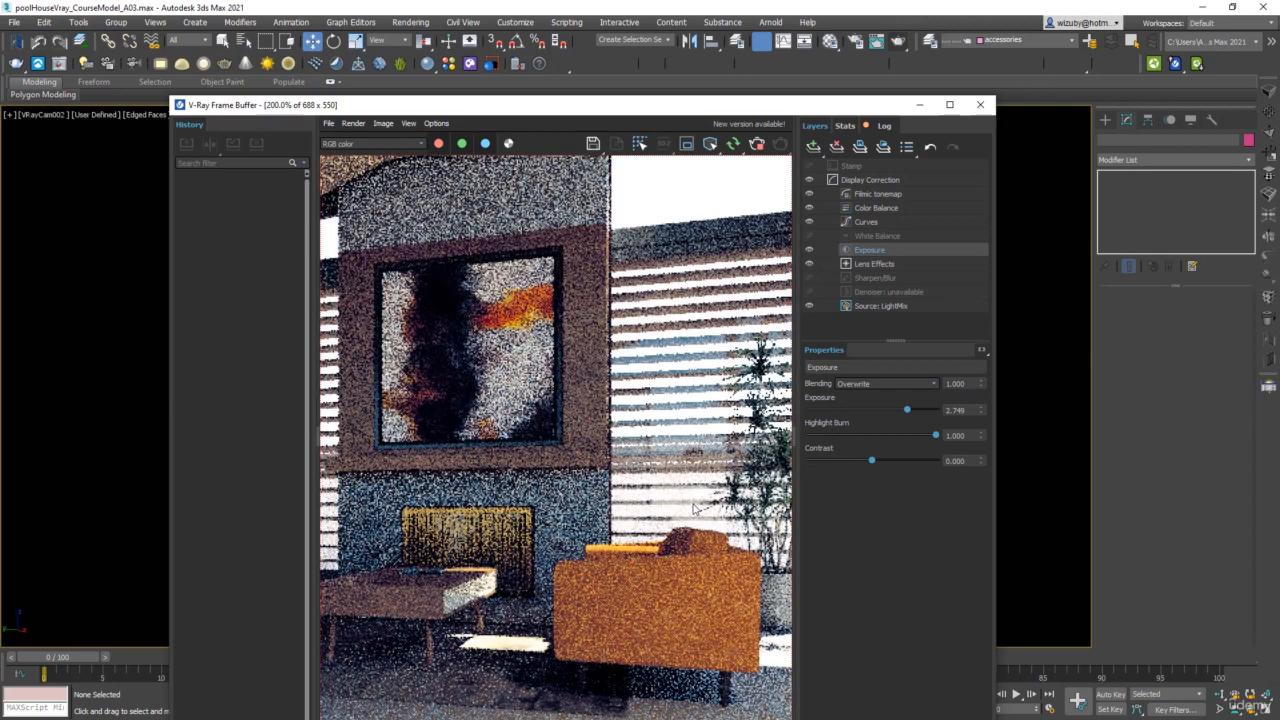
scroll(692, 505, "down", 1)
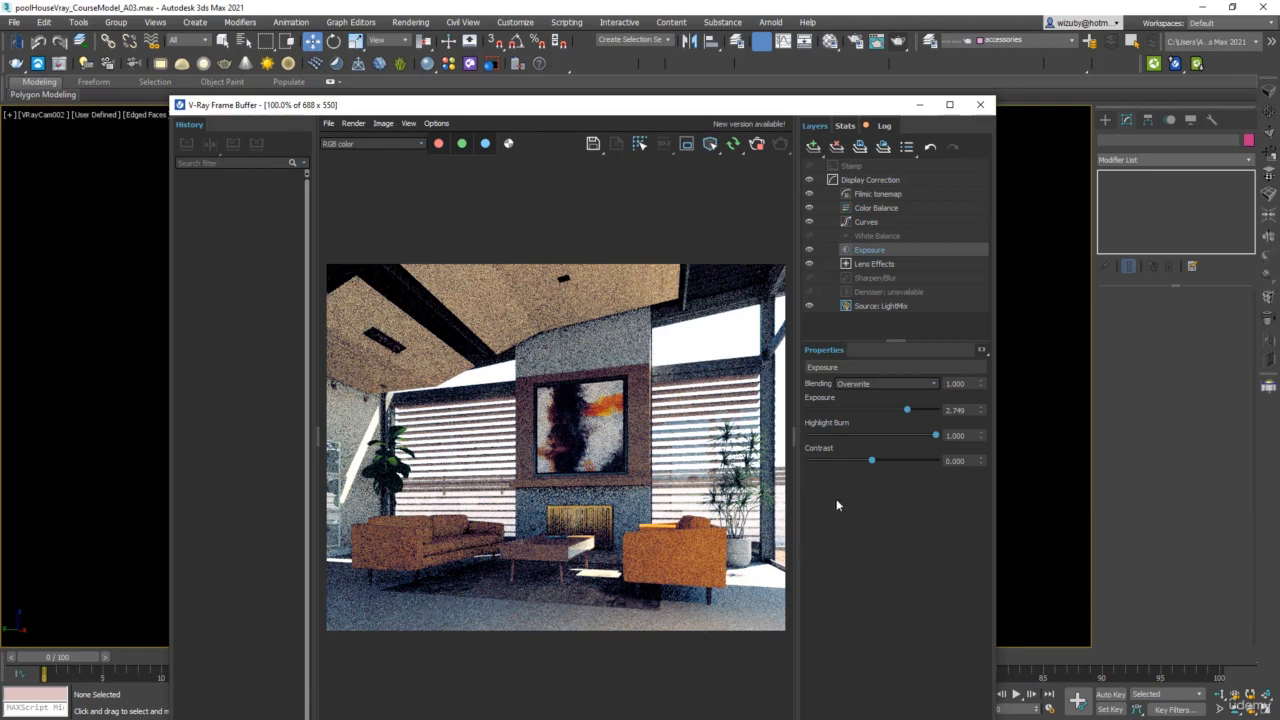
scroll(741, 525, "up", 1)
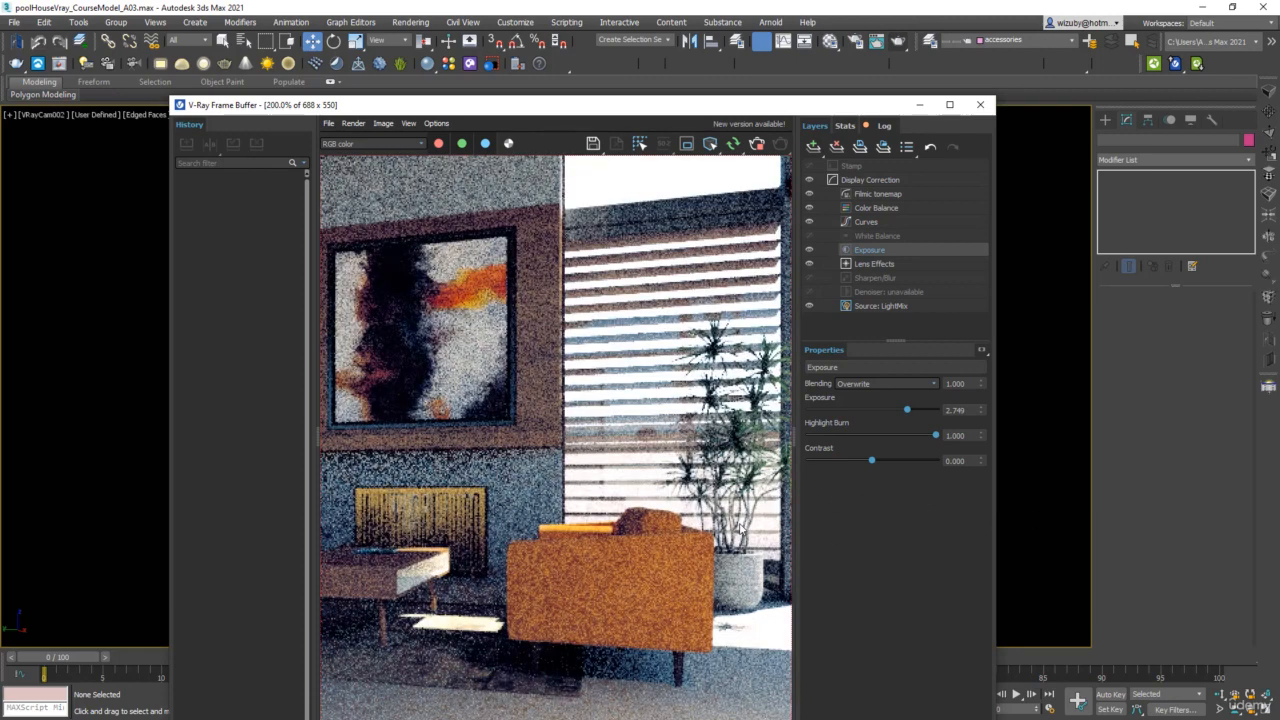
scroll(741, 525, "down", 1)
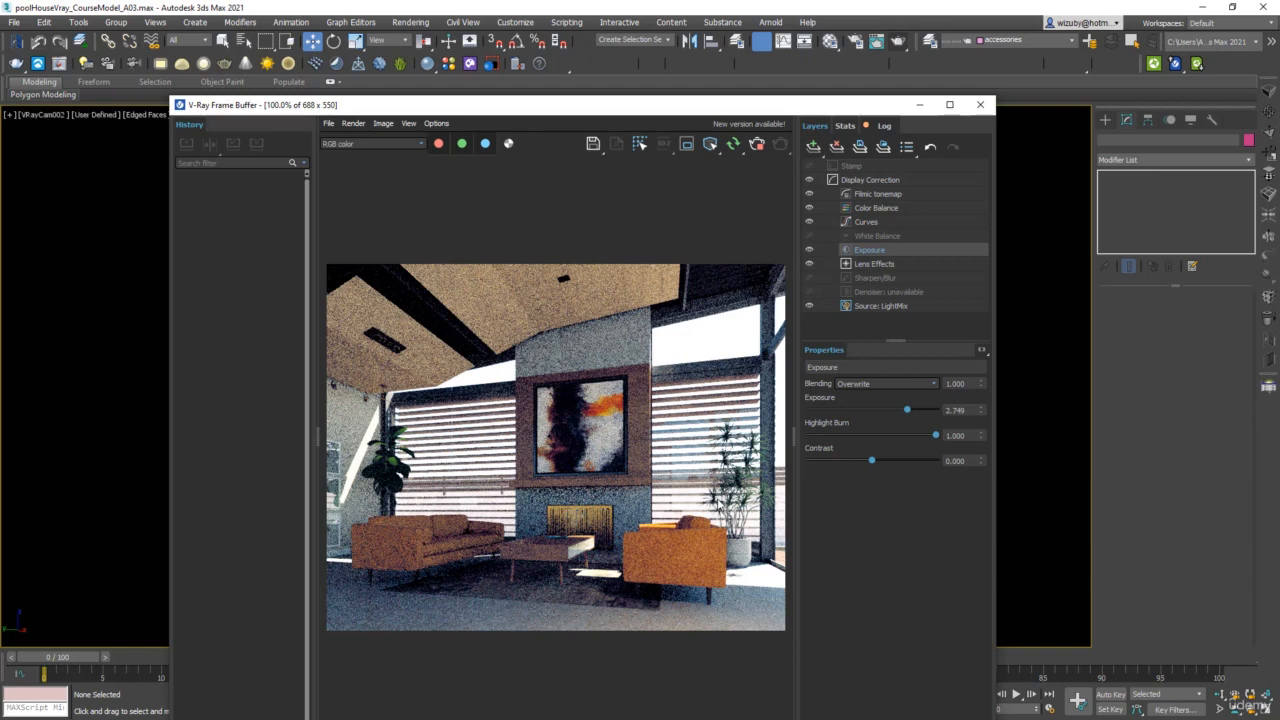